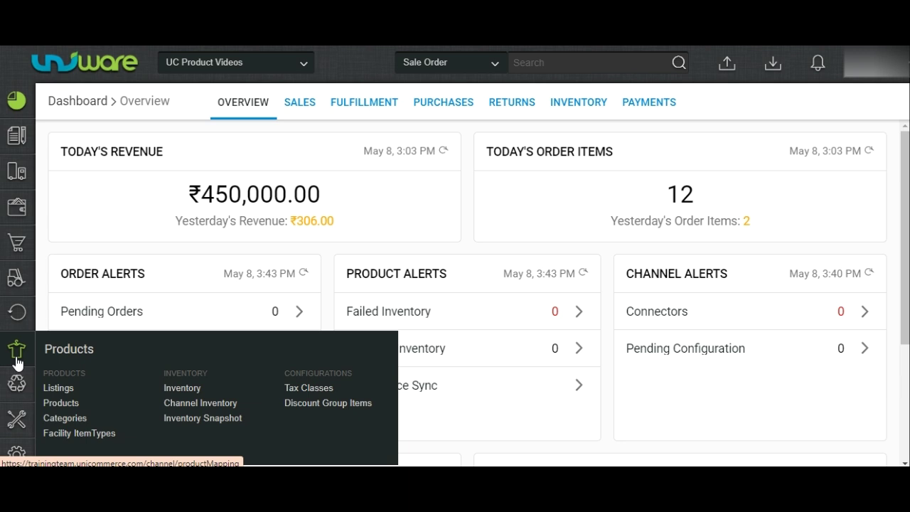
Step: Open the Products list of enabled products from the sidebar Products menu
left_click(69, 408)
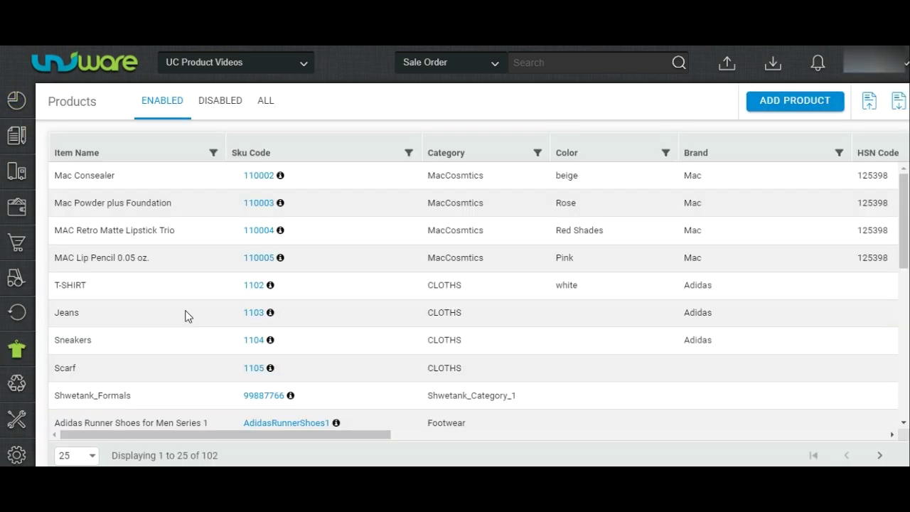
Step: Filter products to Sku Code containing 'red-tshir'
left_click(408, 153)
type("red-tshirt")
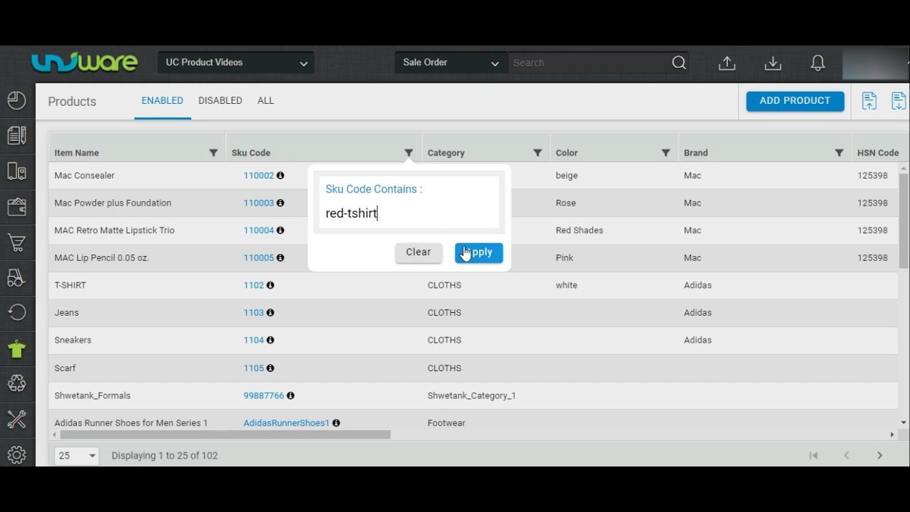
left_click(469, 252)
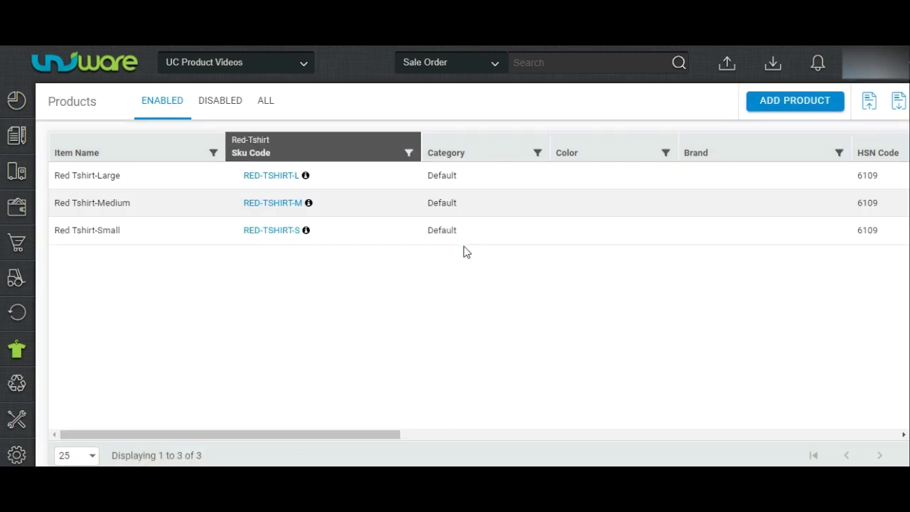
Step: Copy the RED-TSHIRT-S code, confirm its type is SIMPLE, and start a new product
left_click_drag(240, 231, 302, 244)
key("ctrl+c")
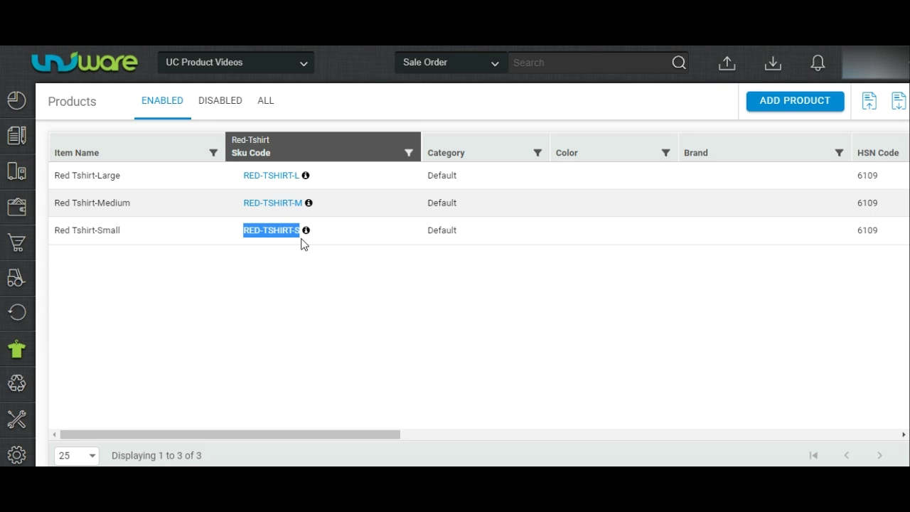
mouse_move(301, 434)
left_mouse_down()
mouse_move(373, 445)
mouse_move(735, 429)
left_mouse_up()
double_click(847, 239)
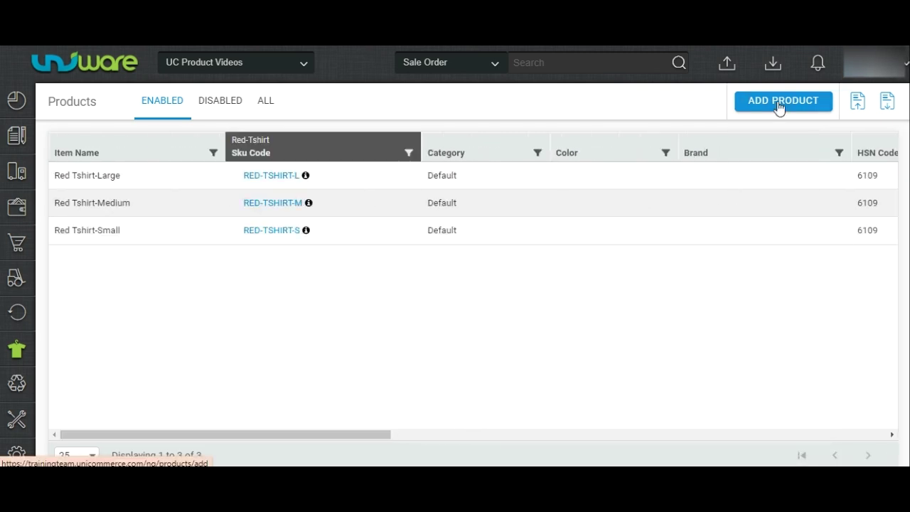
left_click(750, 107)
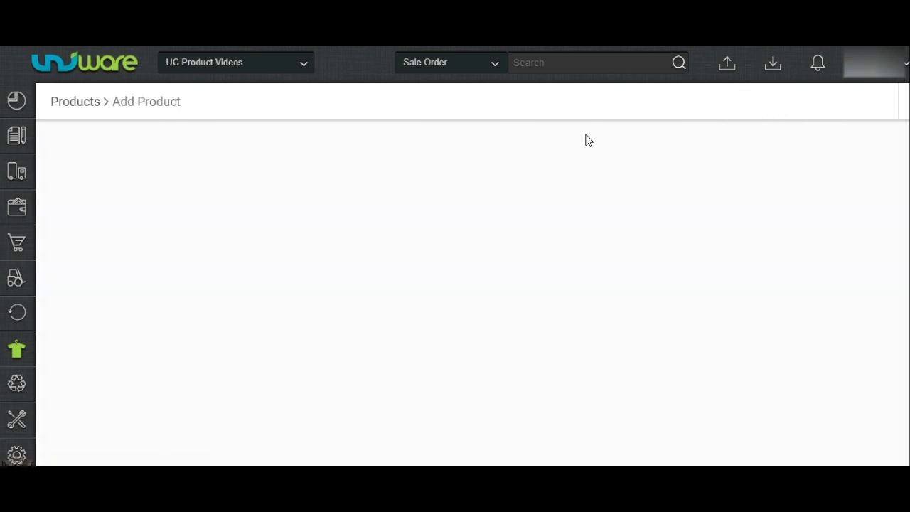
Step: Enter SKU code Red-Tshirtx2-S and name Generic Round Neck Tshirt Red Small
left_click(398, 238)
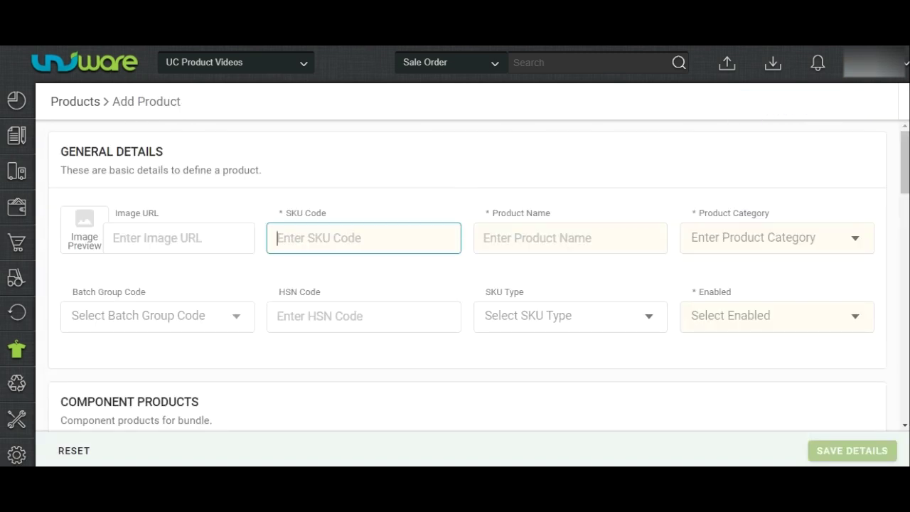
type("R")
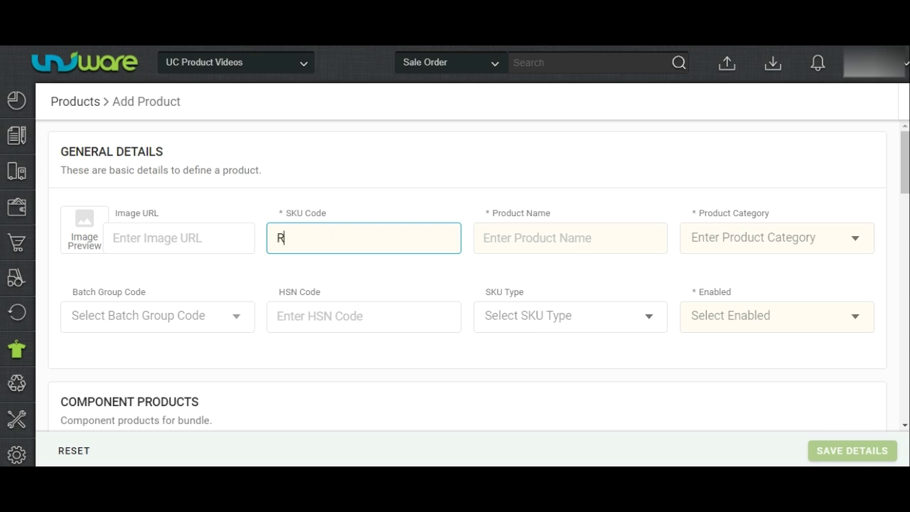
type("ed-Tshirtx2-S")
key("Tab")
type("Generic Round Neck Tshirt")
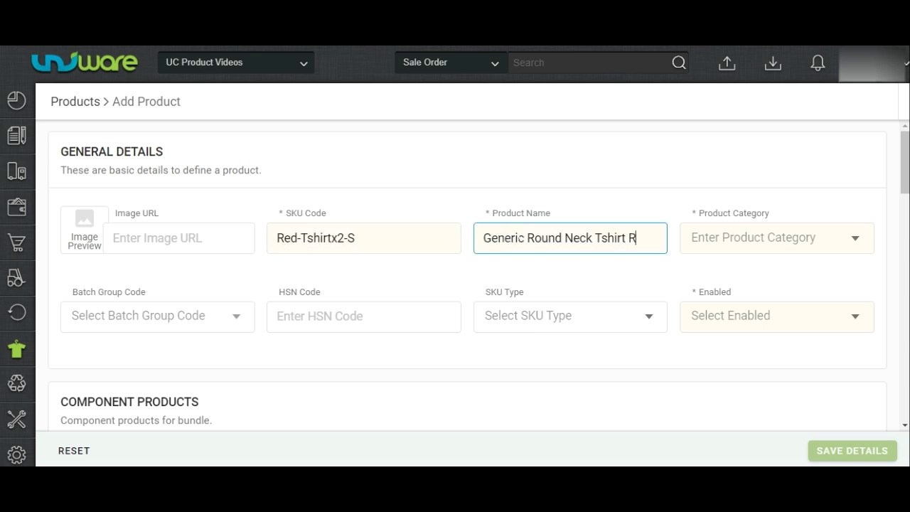
type("Small")
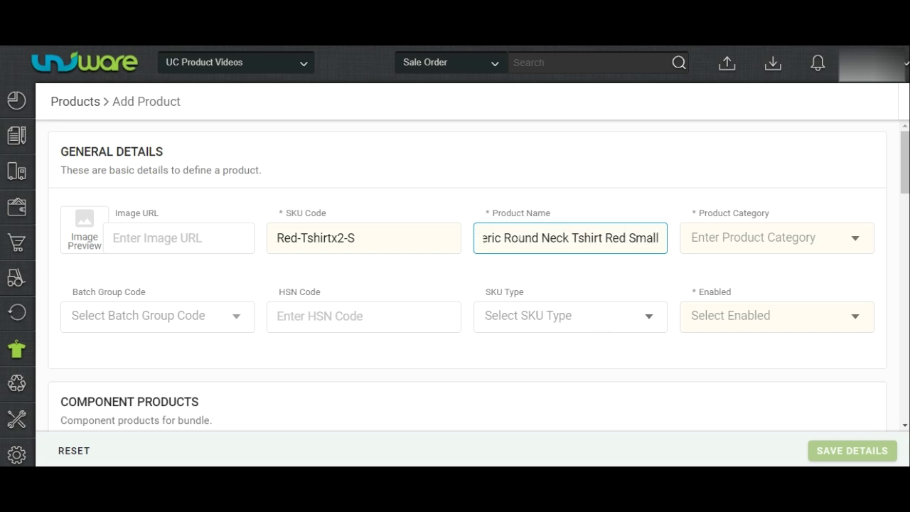
Step: Set the product category to Default and Enabled to Yes
left_click(728, 239)
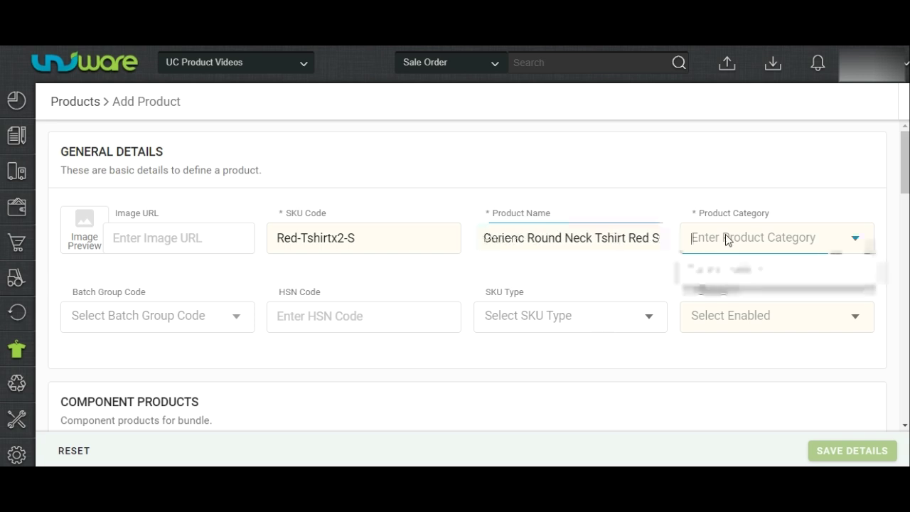
type("defa")
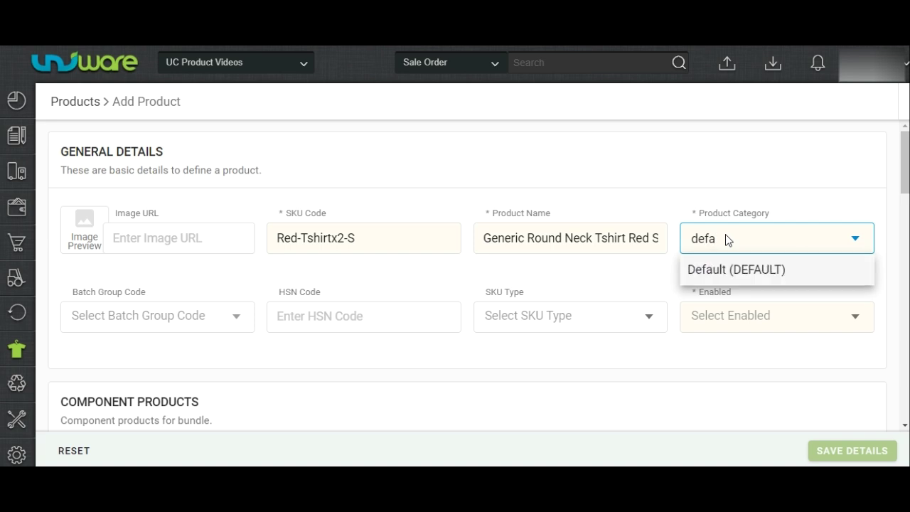
left_click(733, 274)
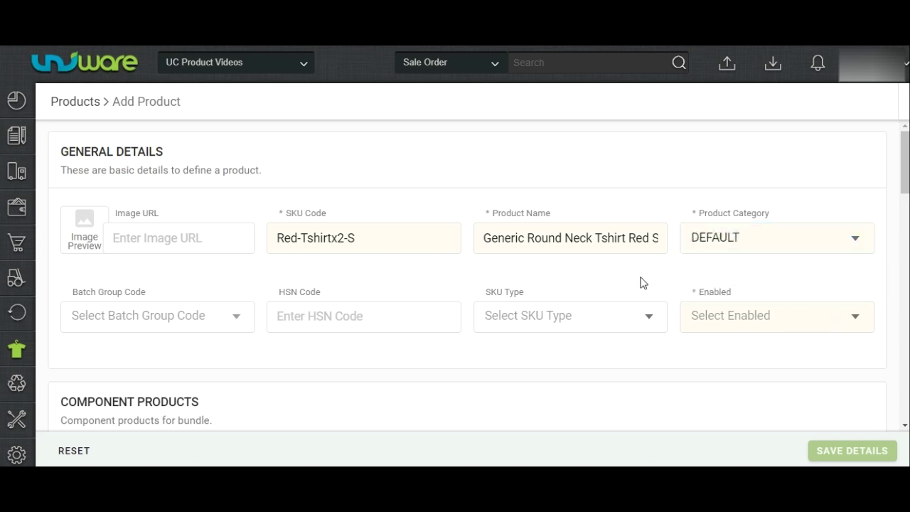
left_click(713, 315)
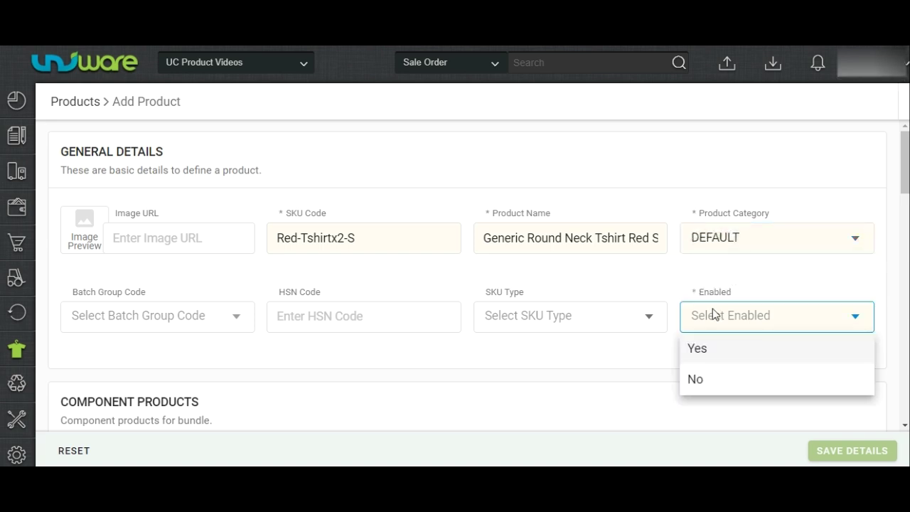
left_click(699, 349)
Step: Set the new product's type to BUNDLE
scroll(480, 352, "down", 2)
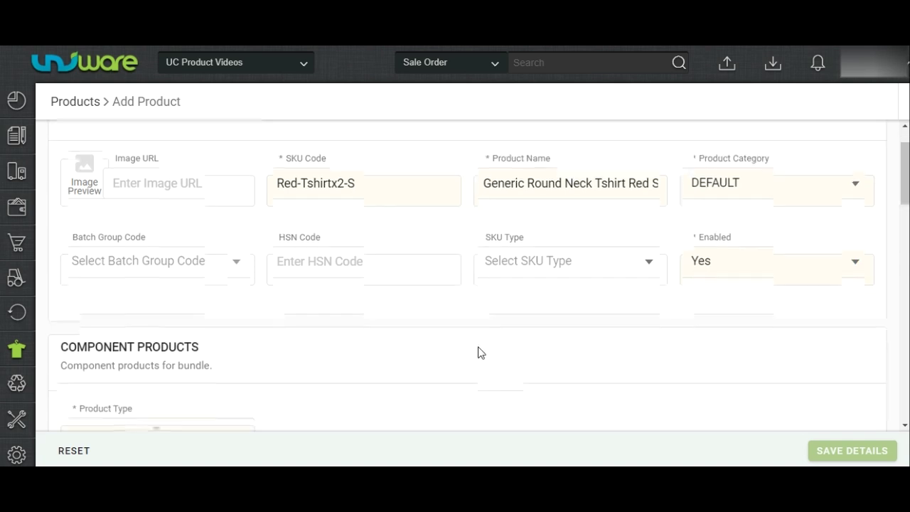
scroll(480, 352, "down", 2)
scroll(480, 352, "down", 2)
scroll(480, 352, "down", 1)
left_click(175, 298)
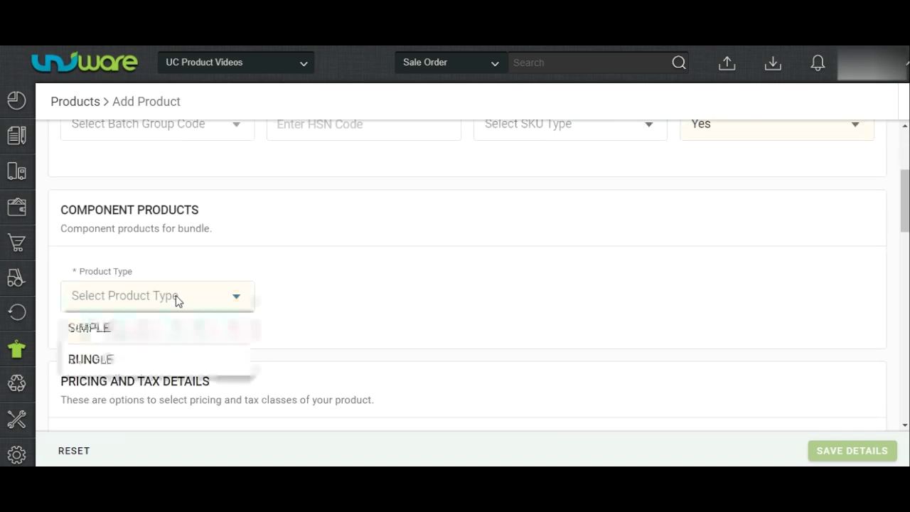
left_click(98, 358)
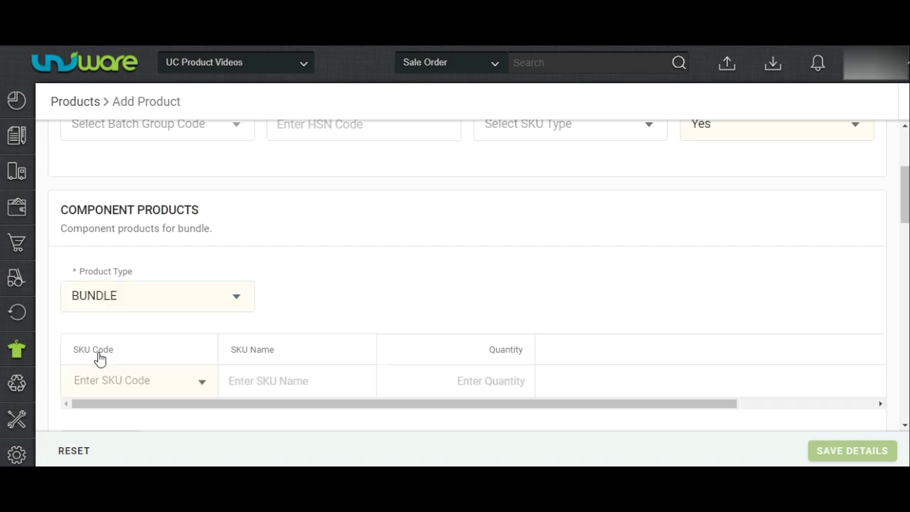
Step: Add RED-TSHIRT-S (Red Tshirt-Small) as the bundle component with quantity 2
scroll(129, 327, "down", 3)
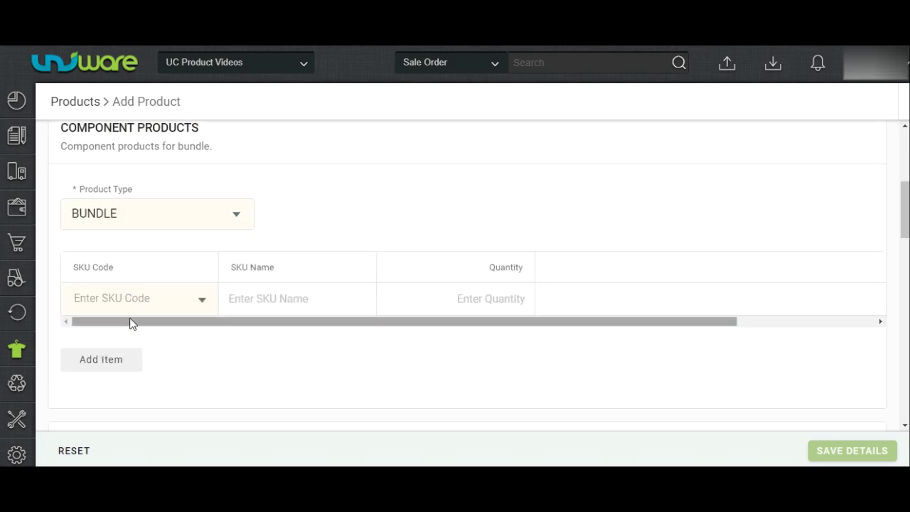
left_click(126, 293)
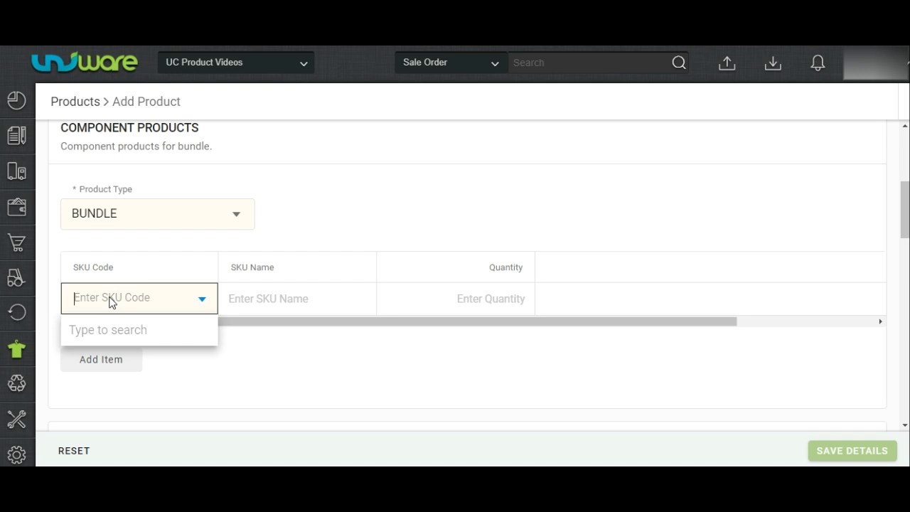
right_click(110, 302)
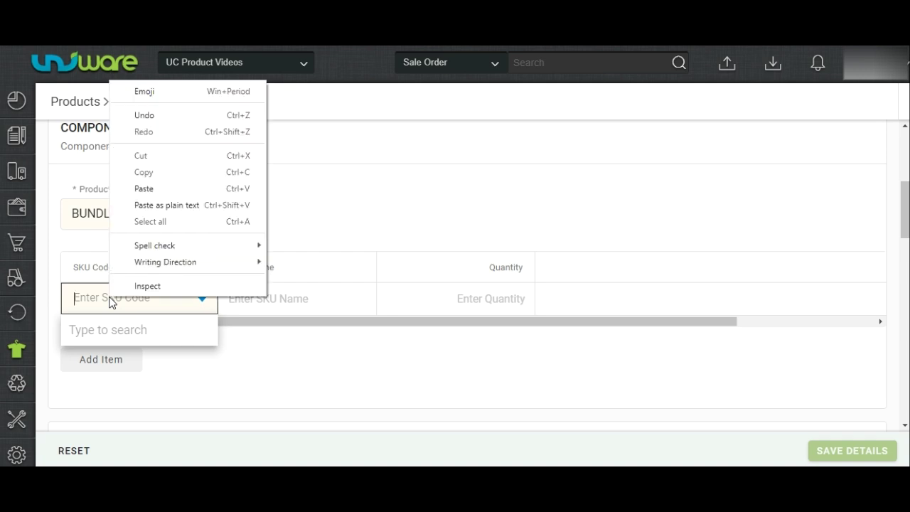
left_click(153, 189)
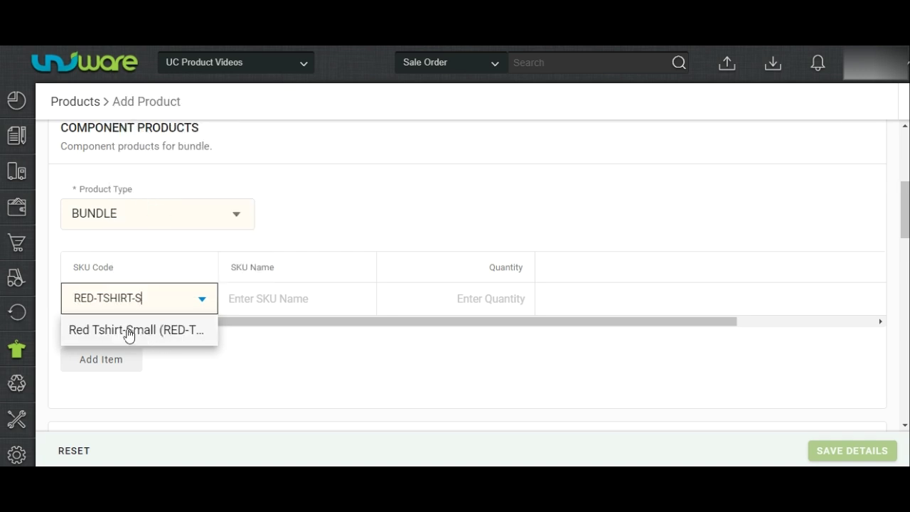
left_click(172, 332)
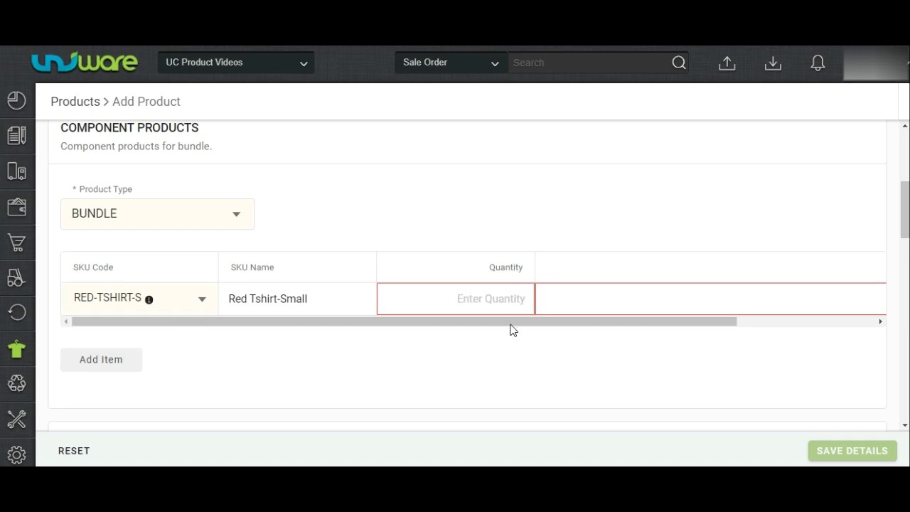
type("2")
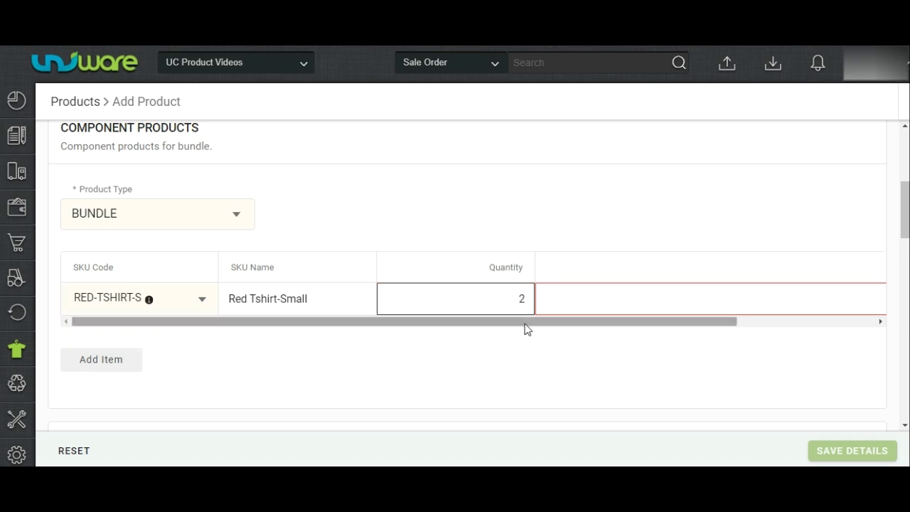
scroll(527, 329, "down", 3)
scroll(640, 284, "down", 2)
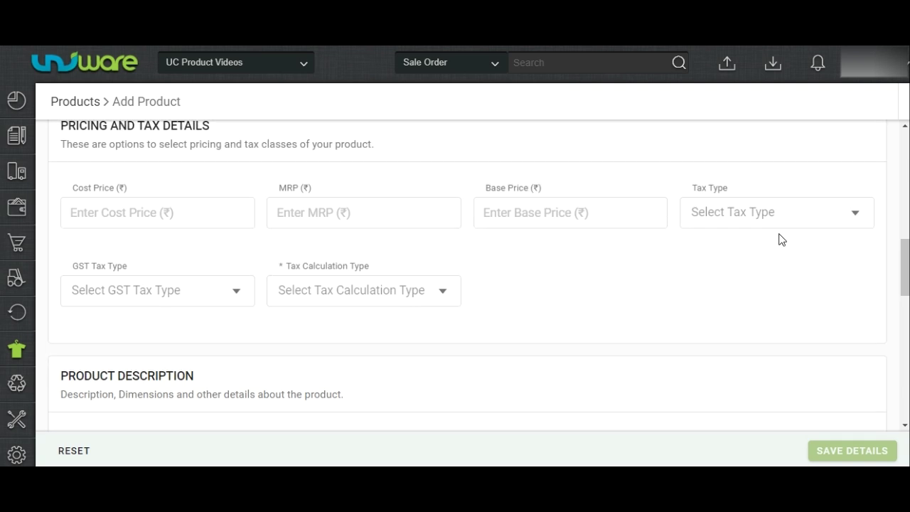
Step: Enter cost price, MRP 1000 and base price, with tax calculated on Price of Bundle SKU
left_click(142, 213)
type("400")
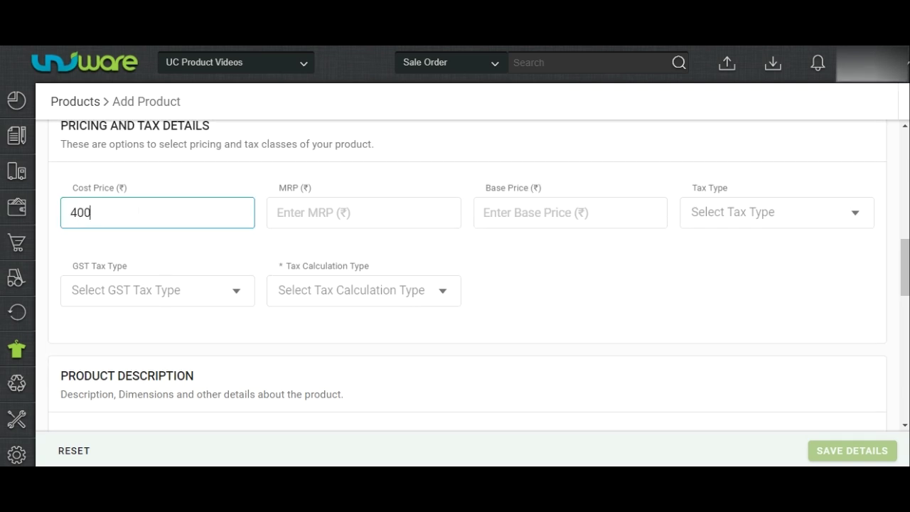
key("Tab")
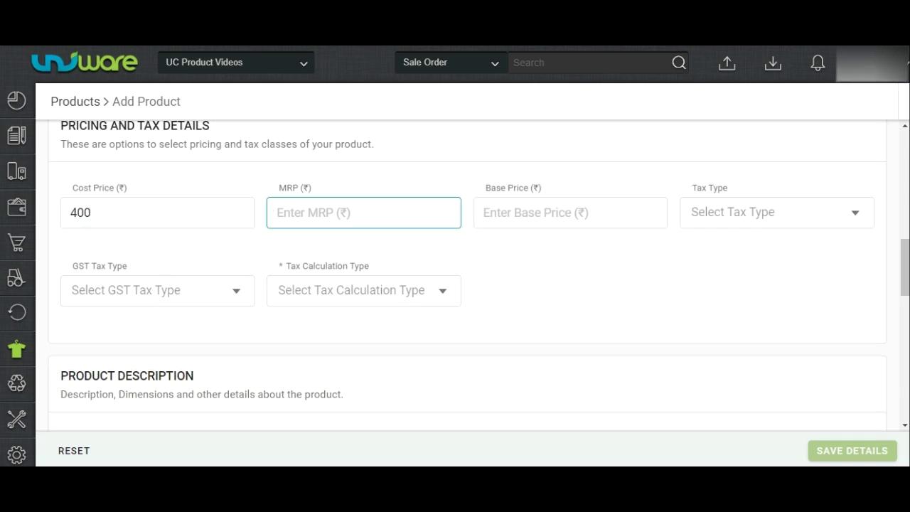
type("1000")
key("Tab")
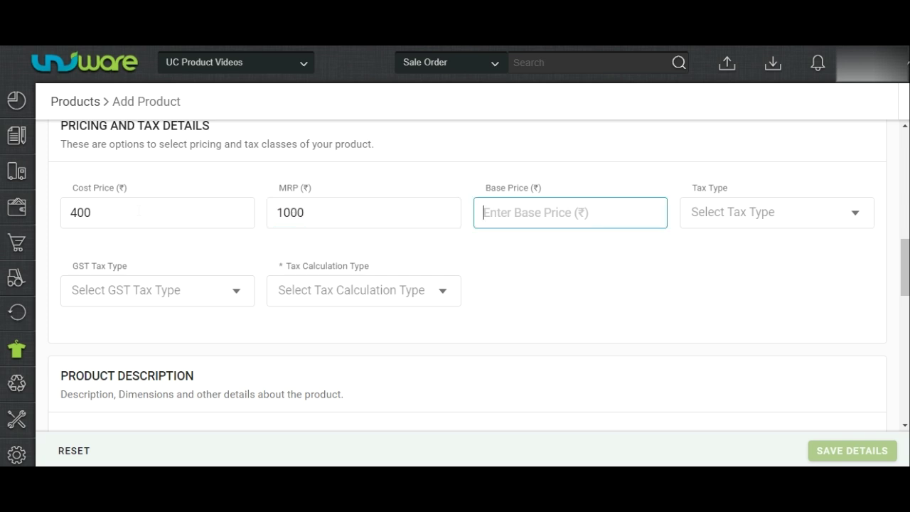
type("600")
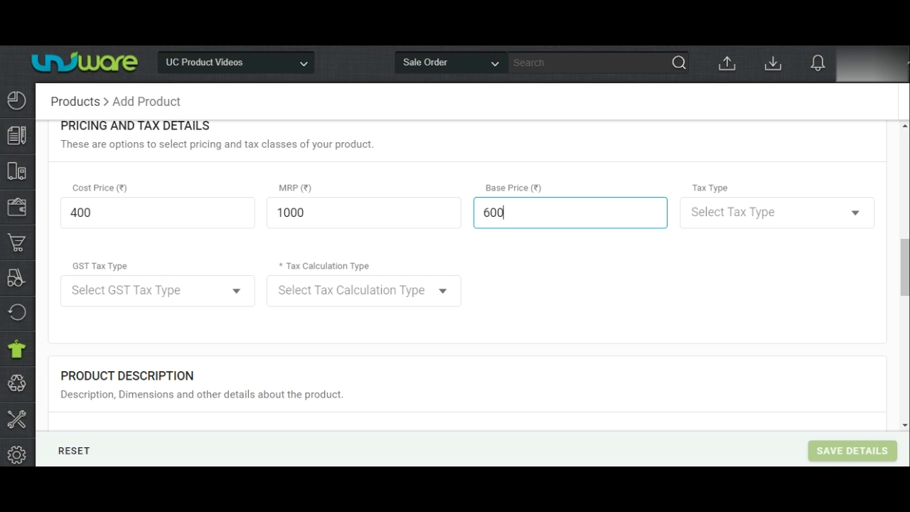
left_click(427, 290)
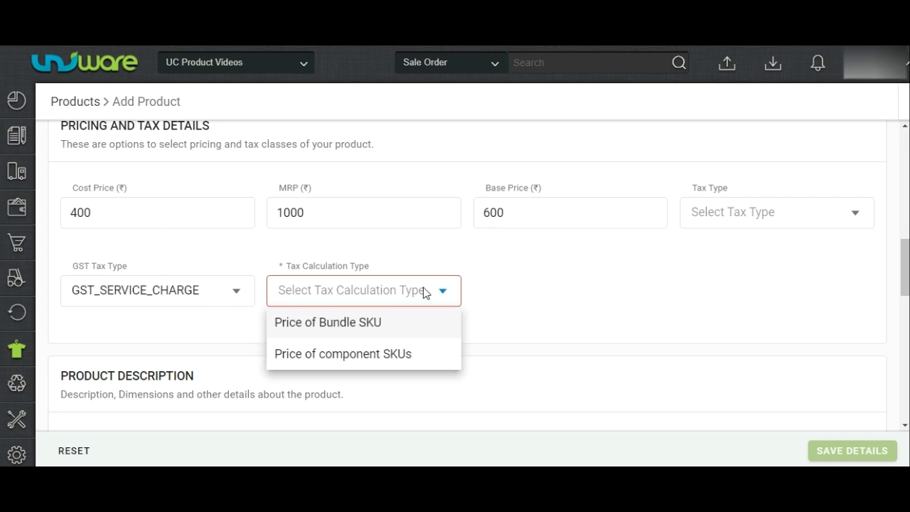
left_click(387, 321)
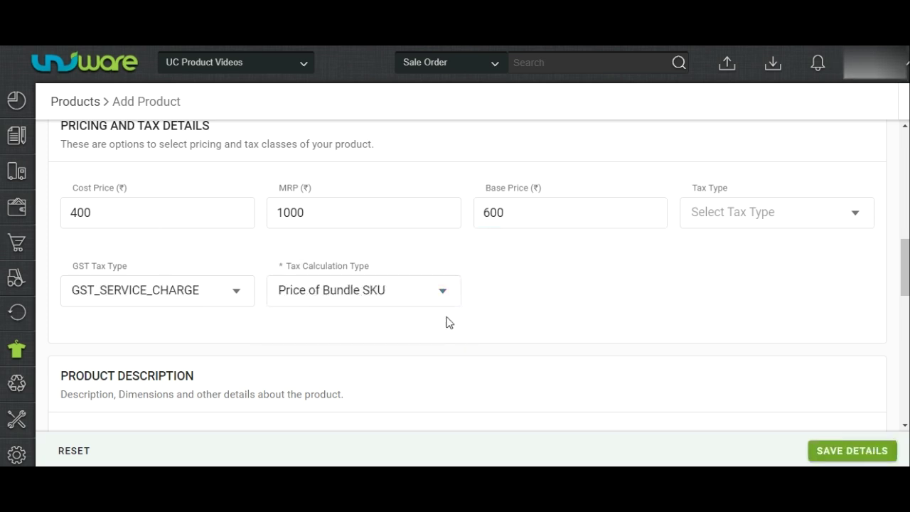
Step: Enter a brief product description starting 'Pack of 2 red'
scroll(447, 322, "down", 1)
scroll(447, 321, "down", 1)
scroll(447, 322, "down", 1)
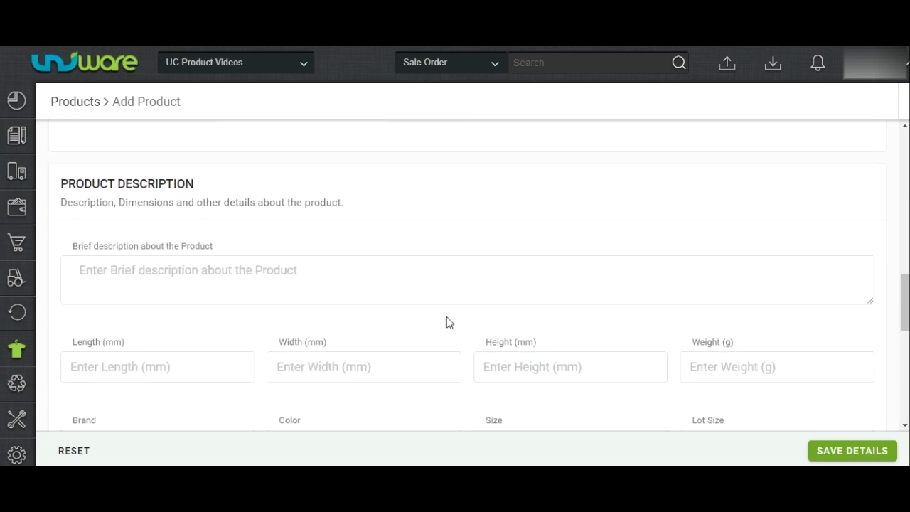
scroll(447, 321, "down", 1)
type("Pack of 2 red")
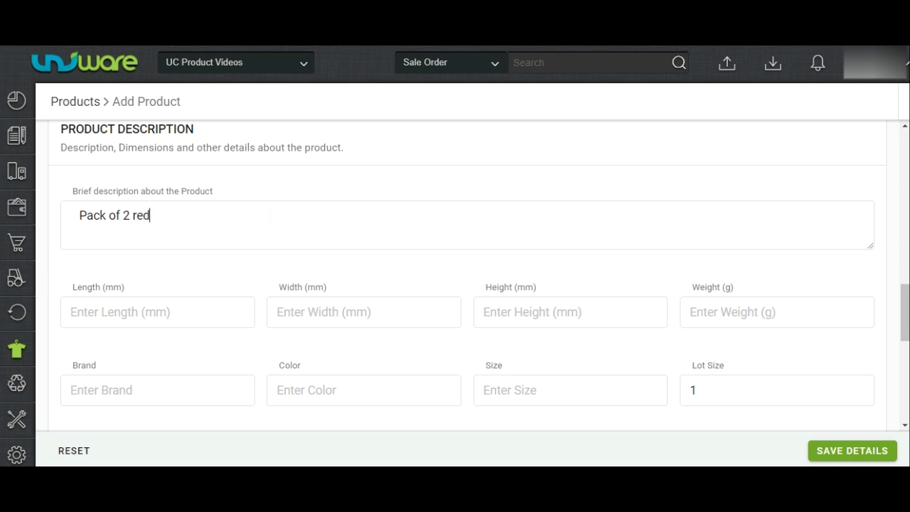
Step: Set Expirable to No and save the bundle product
scroll(262, 276, "down", 8)
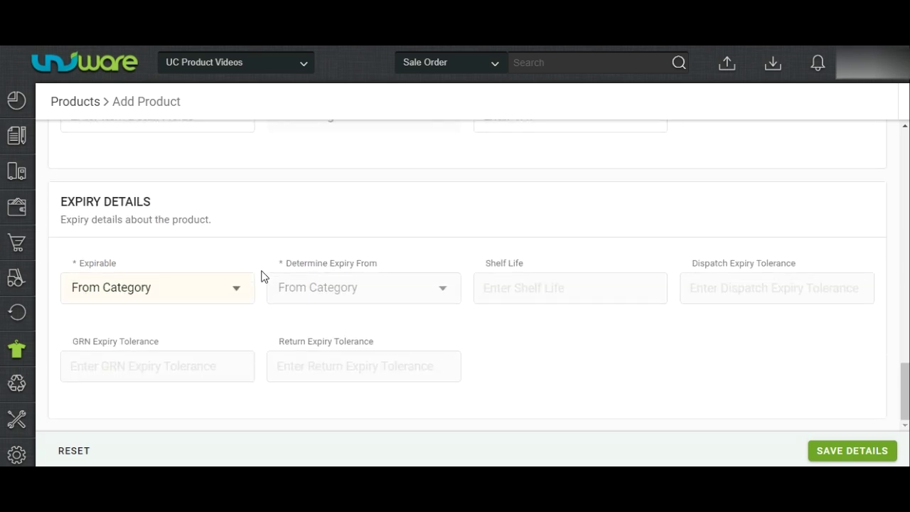
left_click(196, 283)
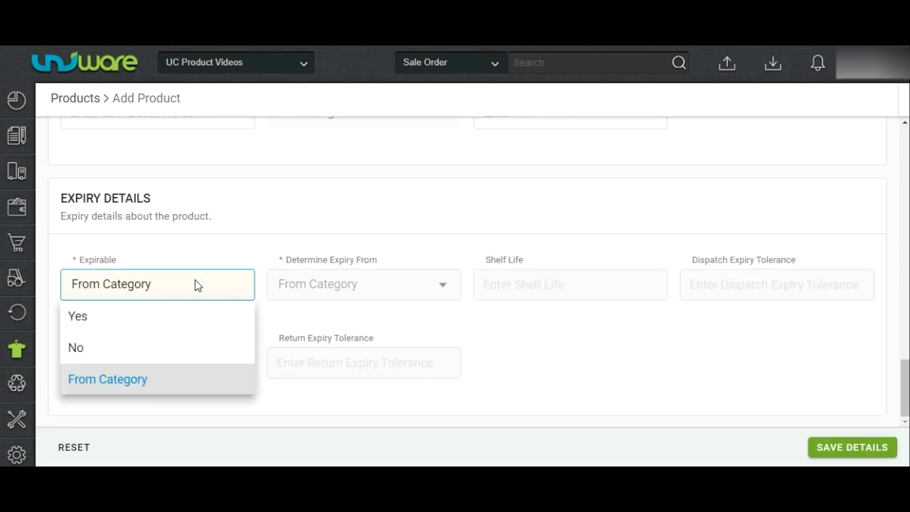
left_click(121, 347)
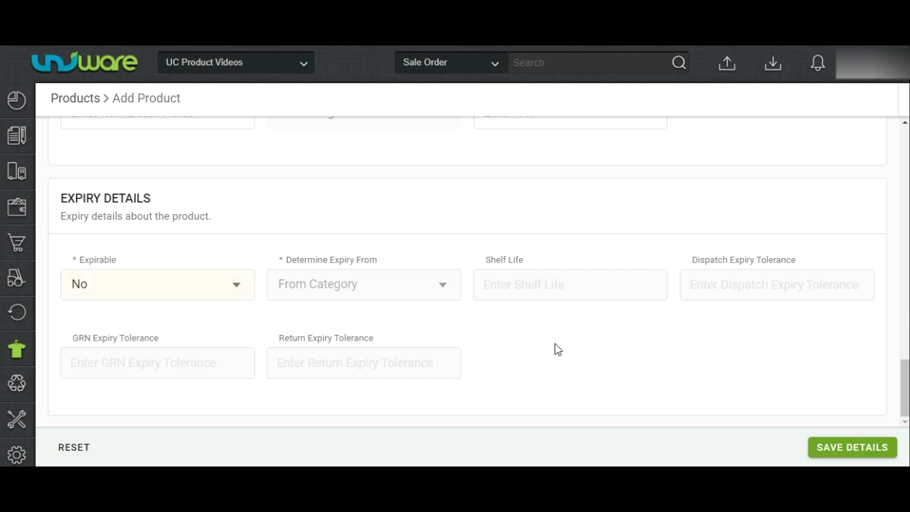
left_click(821, 449)
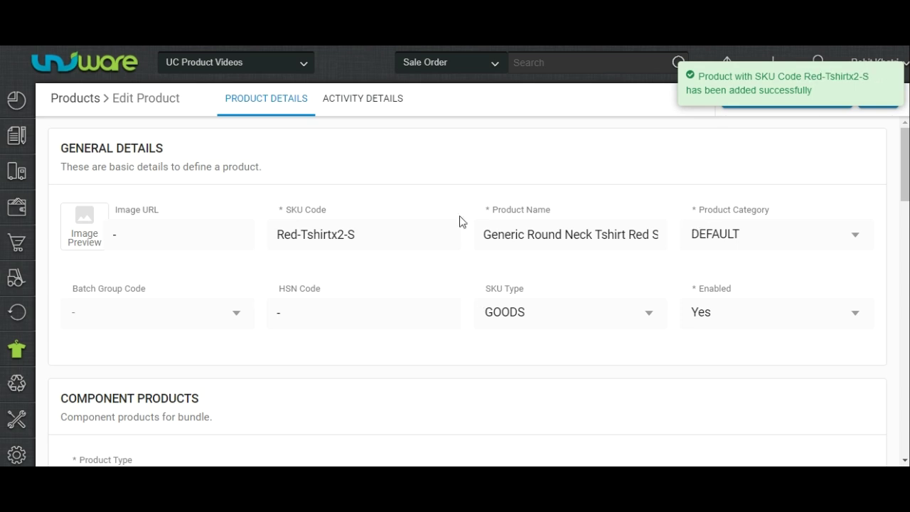
Step: Copy the SKU code Red-Tshirtx2-S from the confirmation page
double_click(332, 234)
left_click(332, 235)
triple_click(332, 235)
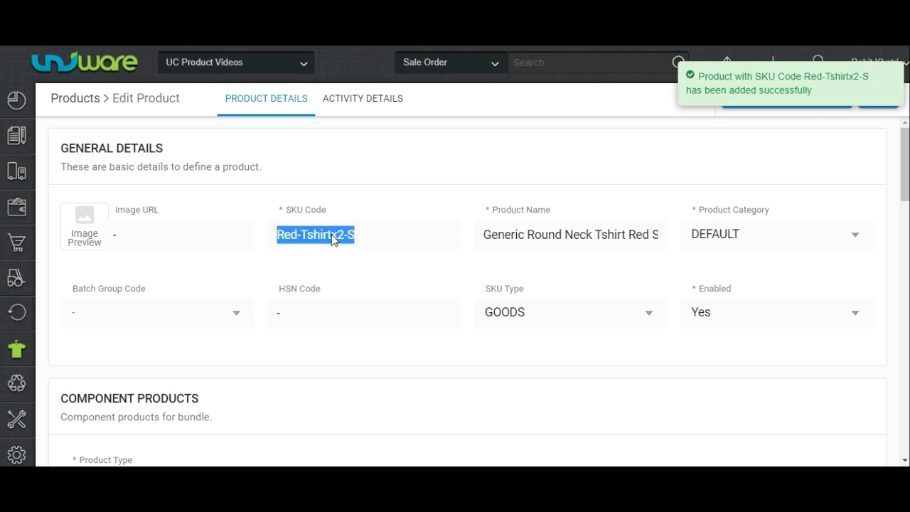
right_click(333, 238)
left_click(348, 246)
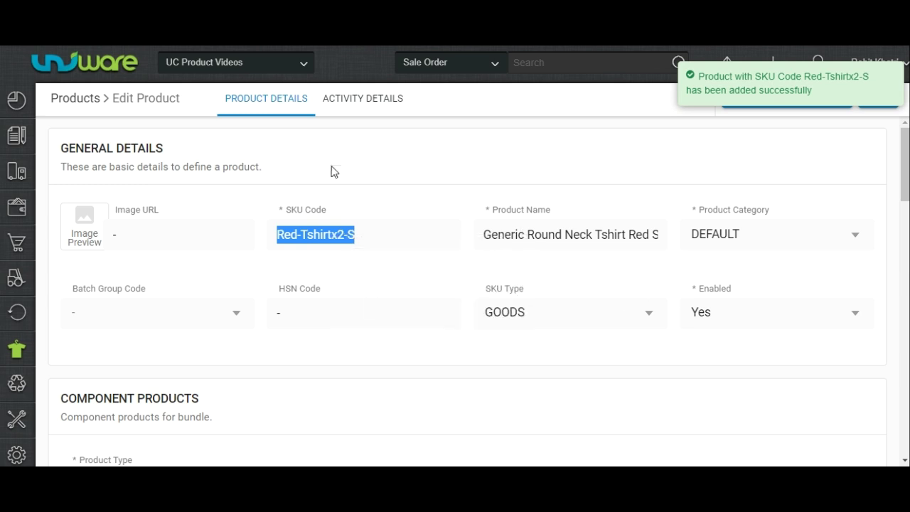
Step: Filter the Products list by Red-Tshirtx2-S and check its Type shows BUNDLE
left_click(75, 100)
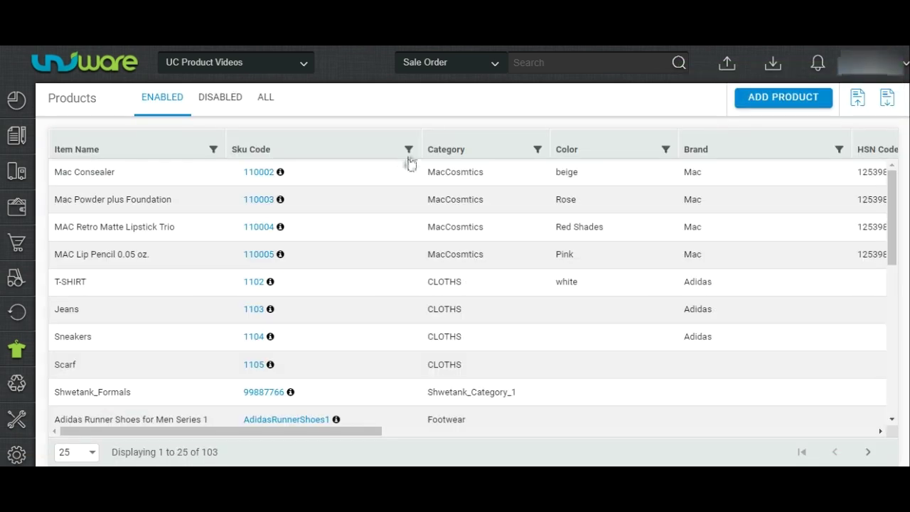
left_click(408, 149)
left_click(374, 207)
key("ctrl+v")
key("Return")
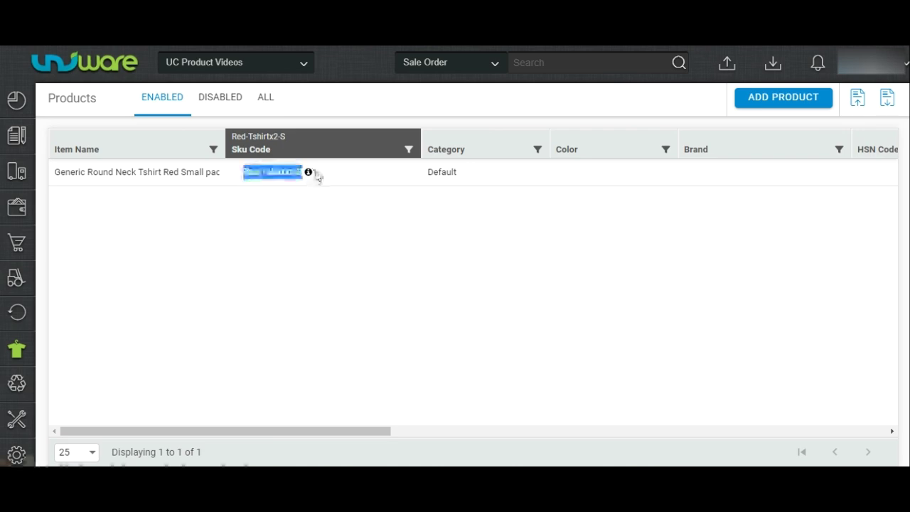
left_click(460, 431)
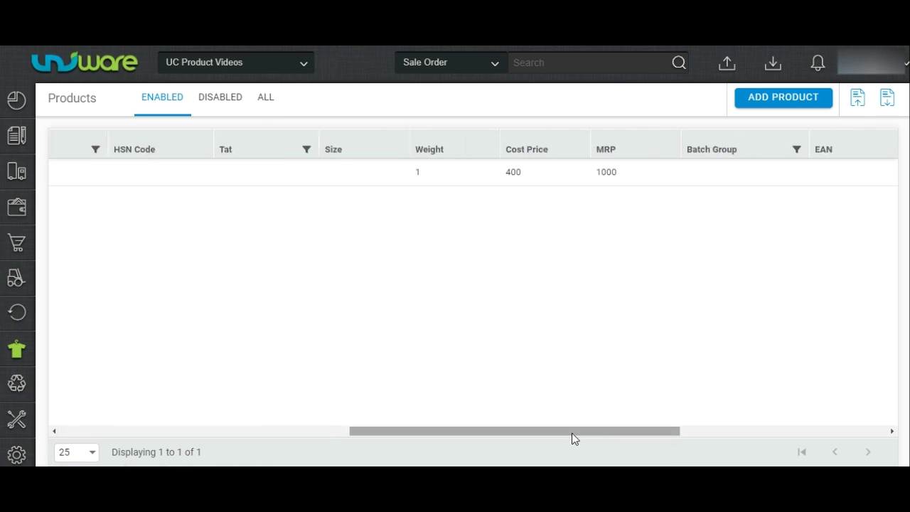
left_click(711, 431)
double_click(674, 172)
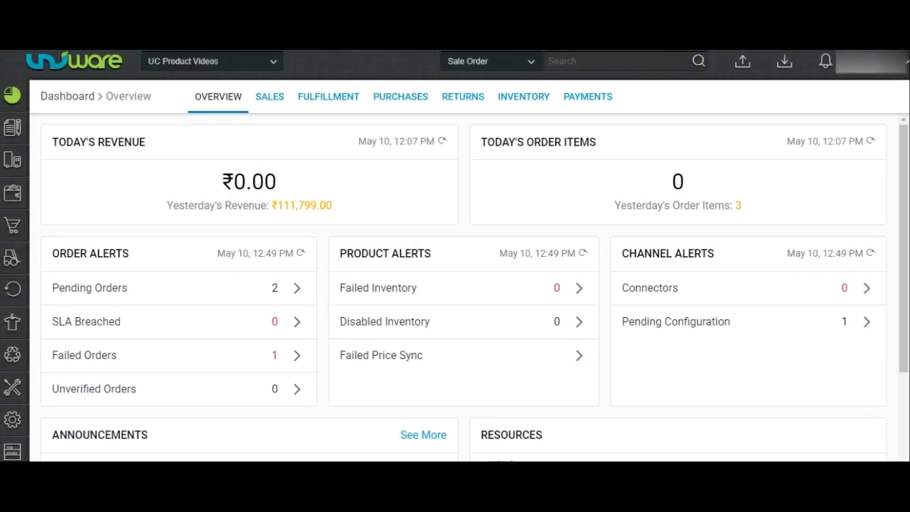
mouse_move(16, 420)
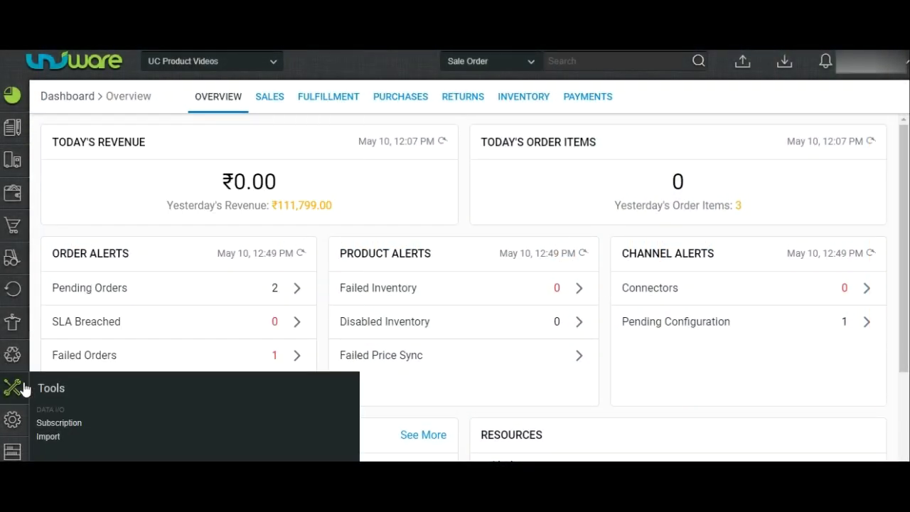
Step: Choose import type Item Master with option Create New & Update Existing
left_click(57, 444)
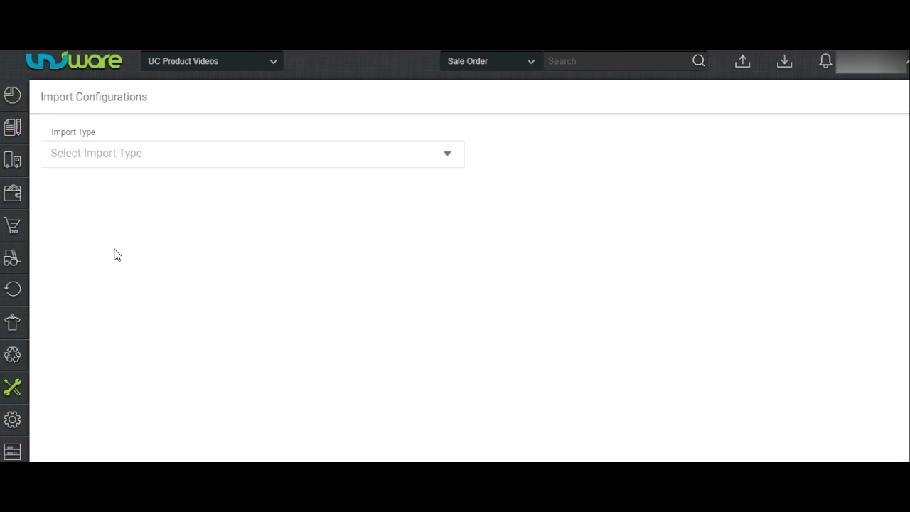
left_click(82, 157)
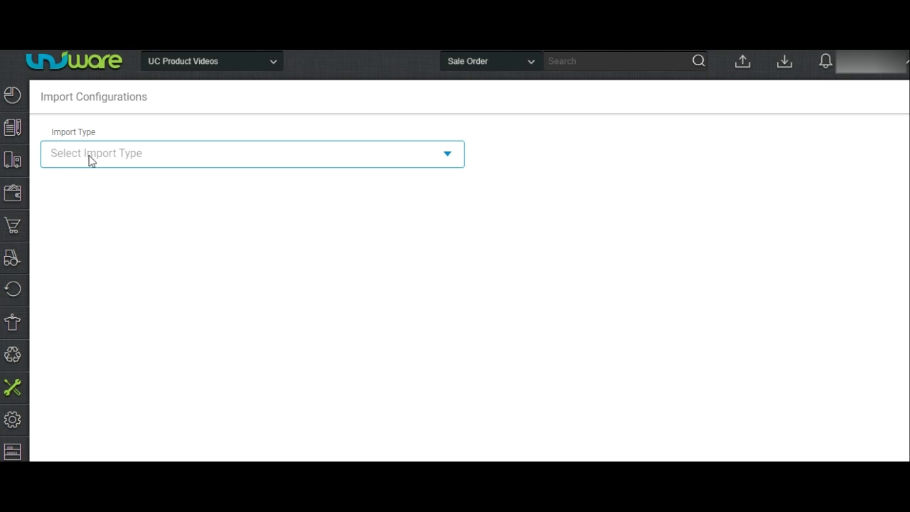
type("item master")
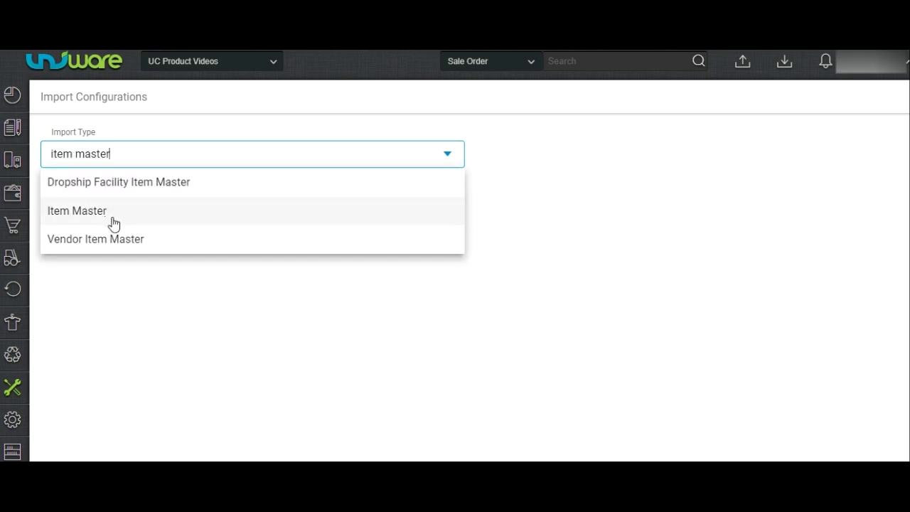
left_click(112, 216)
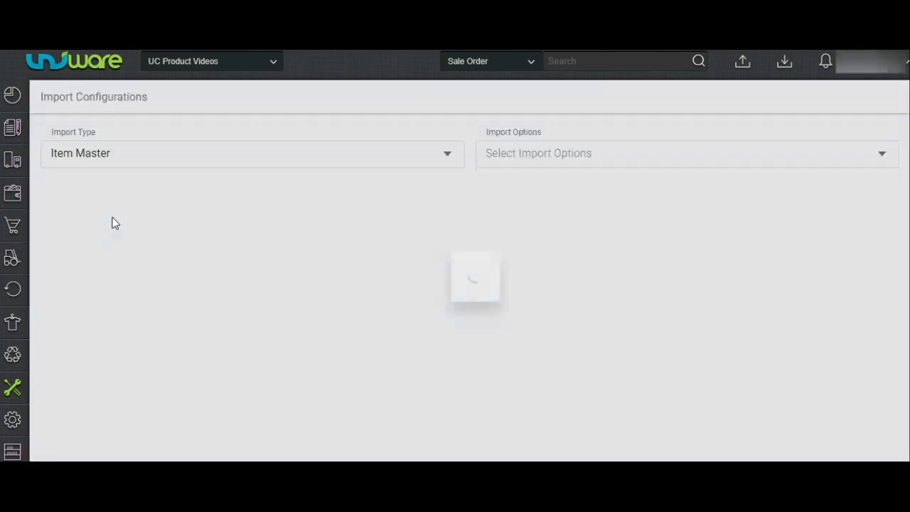
left_click(523, 163)
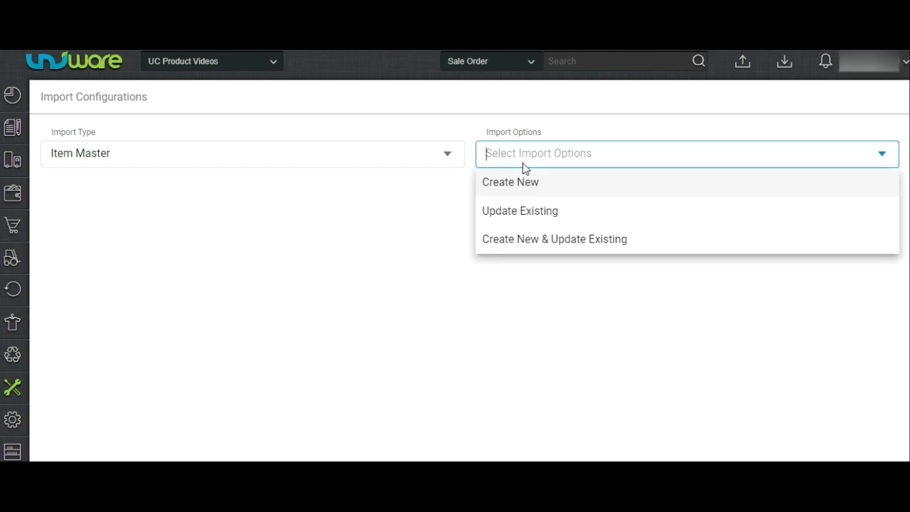
left_click(647, 242)
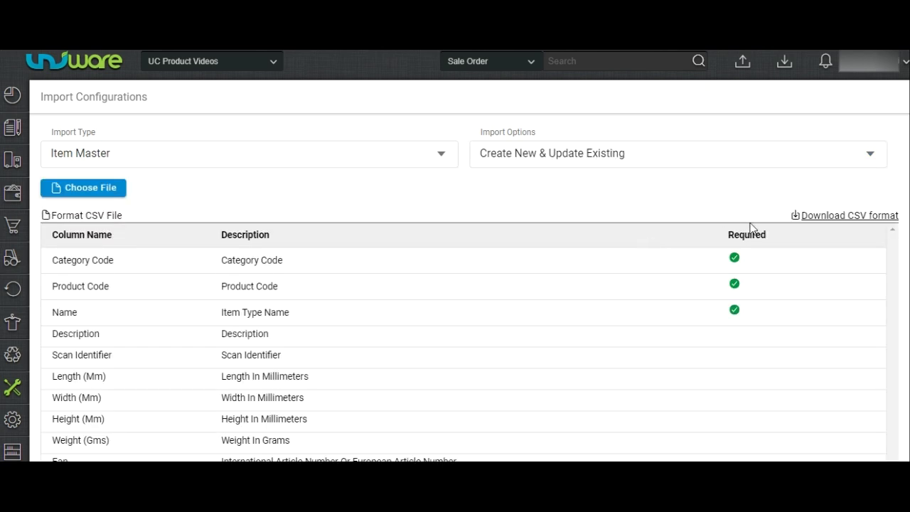
Step: Download the Item Master CSV format template
left_click_drag(790, 220, 898, 219)
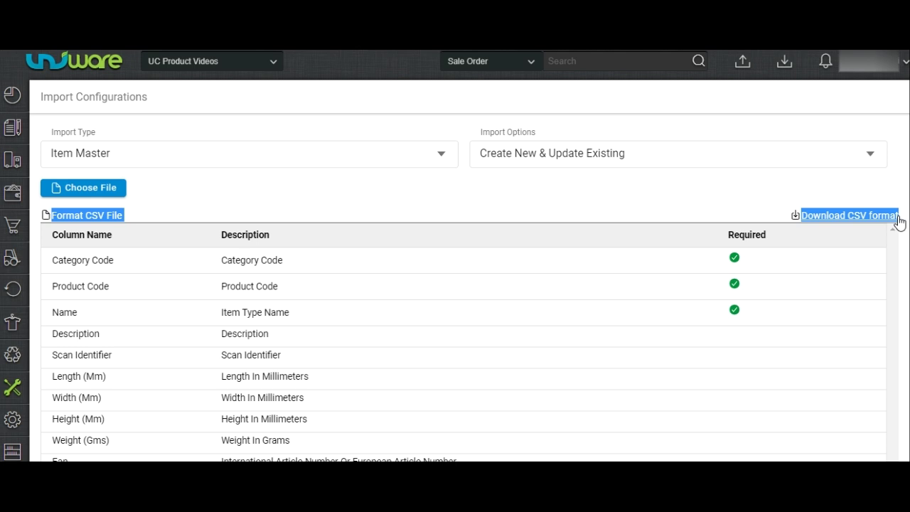
left_click(894, 218)
left_click(835, 217)
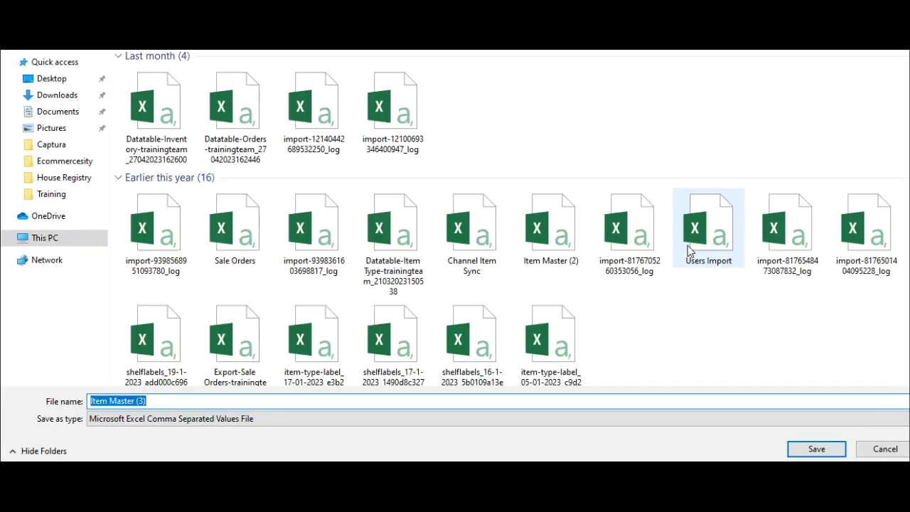
Step: Save Item Master (3).csv and open it in Excel
key("Return")
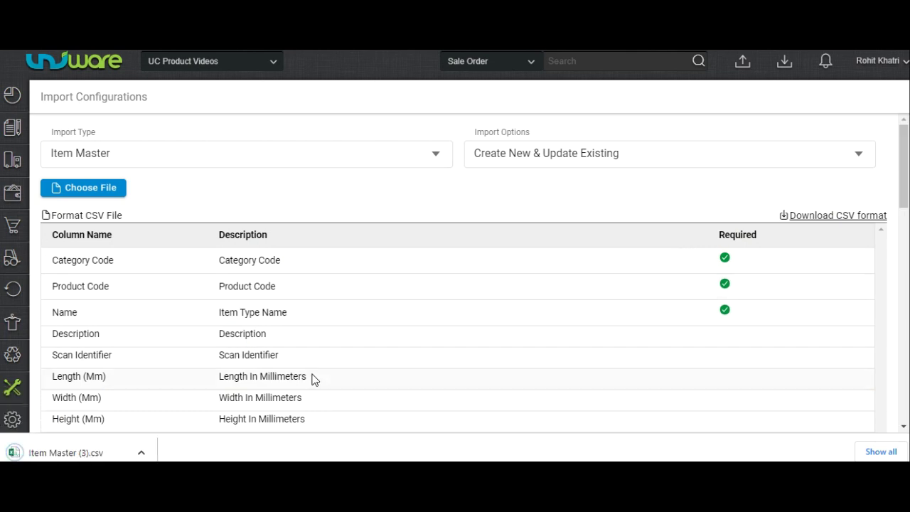
left_click(96, 441)
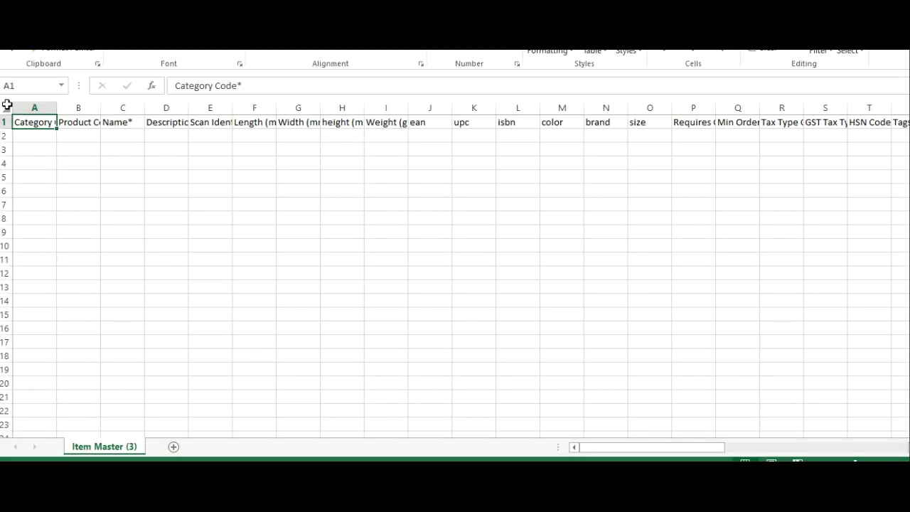
Step: Widen all columns and highlight the three required headers in yellow
left_click(6, 107)
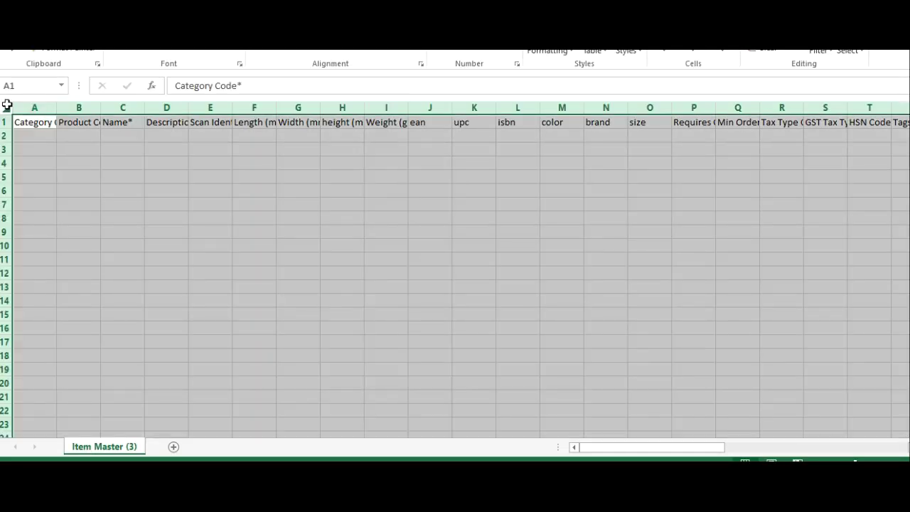
left_click_drag(59, 105, 111, 105)
left_click_drag(62, 121, 258, 122)
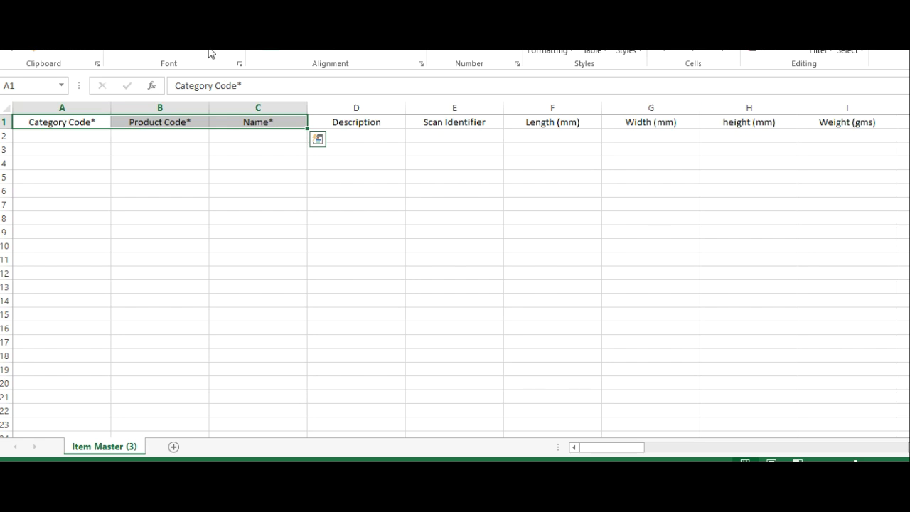
left_click(203, 50)
left_click(297, 172)
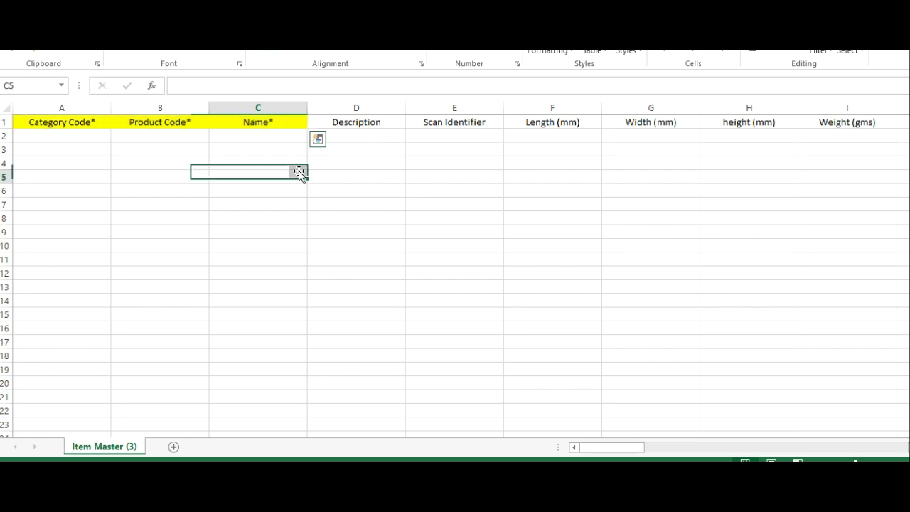
Step: Fill row 2 with category Default and product code RED-TSHIRT-S-2pack
left_click(366, 123)
key("Right")
key("Right")
key("Right")
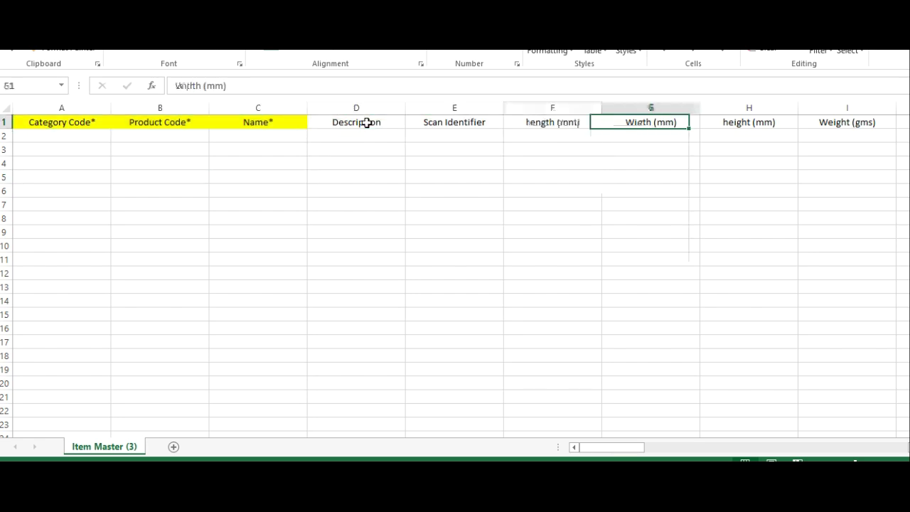
key("Right")
key("Right")
key("Down")
key("Home")
type("Defau")
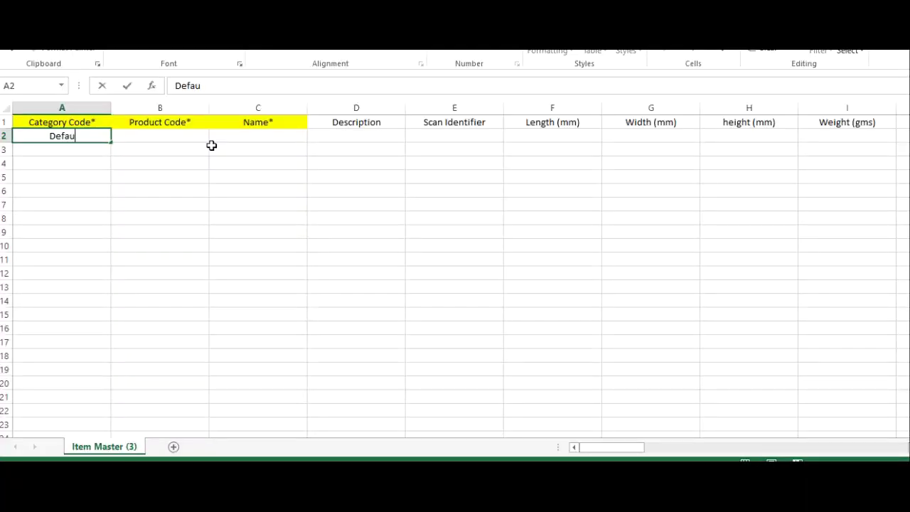
type("lt")
key("Tab")
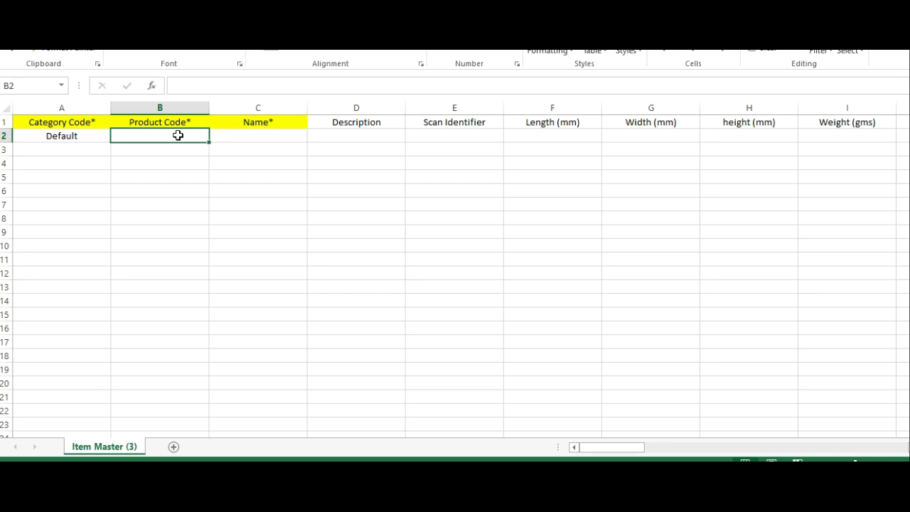
double_click(179, 134)
type("RED-TSHIRT-S")
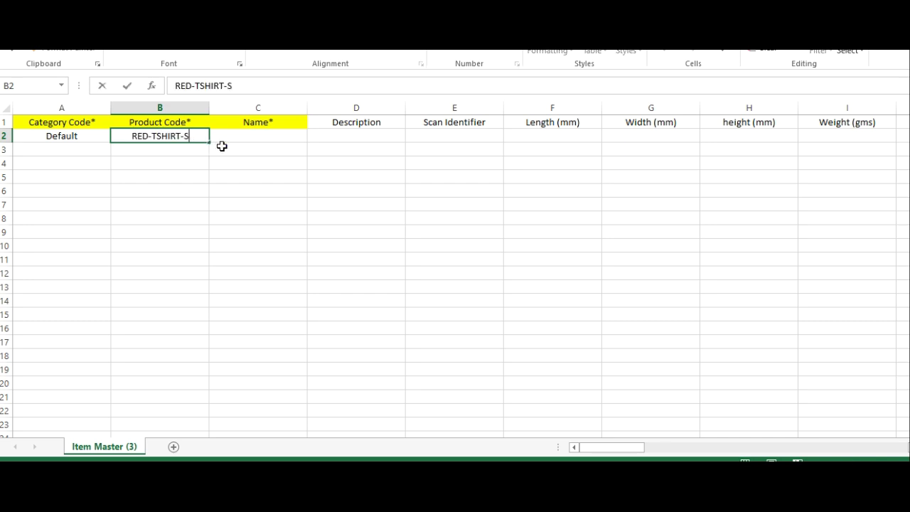
type("-")
type("2pack")
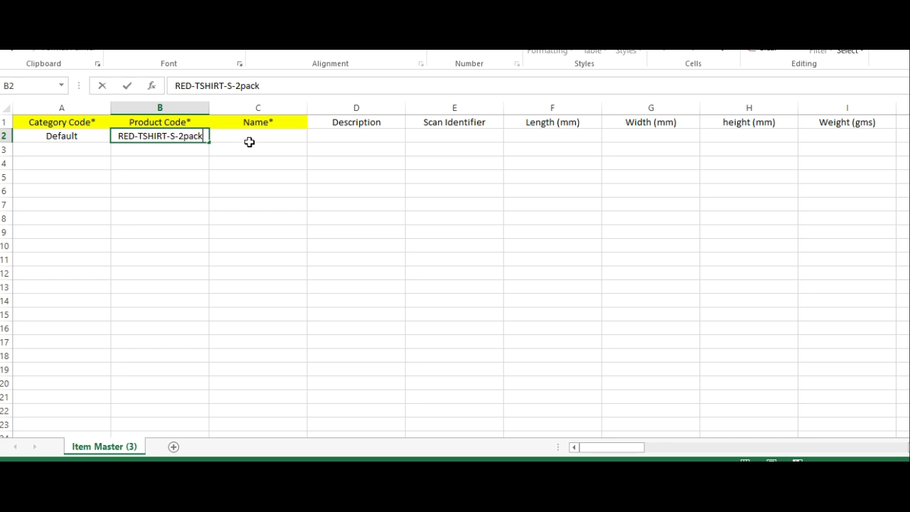
Step: Enter the name 'Generic Tshirt Red Small pack of 2' in C2, fixing typos
left_click(250, 143)
left_click_drag(308, 109, 395, 115)
type("Generic")
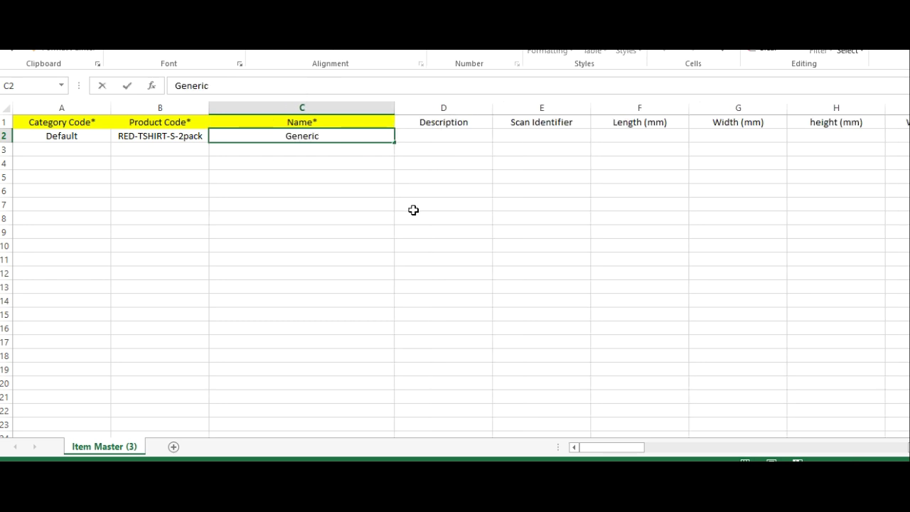
type(" Tsshirt")
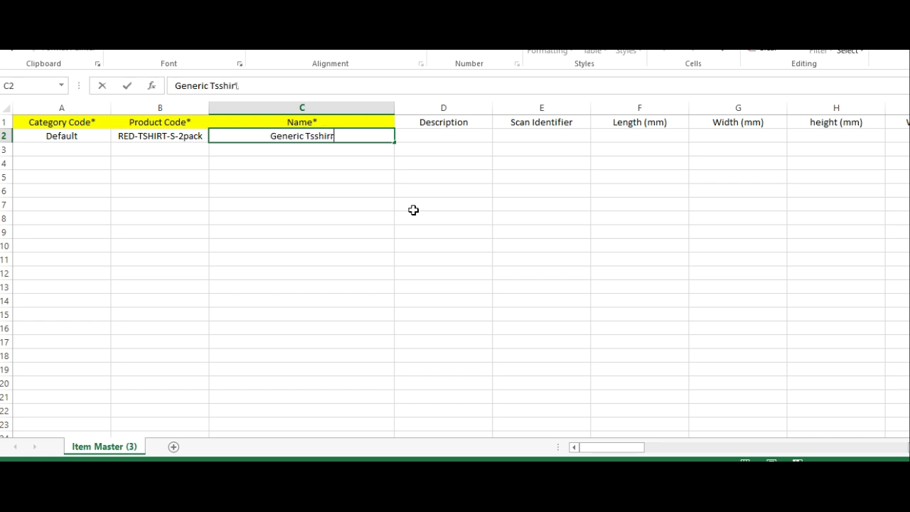
key("BackSpace")
key("BackSpace")
key("BackSpace")
key("BackSpace")
type("hirt")
key("BackSpace")
key("BackSpace")
key("BackSpace")
key("BackSpace")
key("BackSpace")
type("hi")
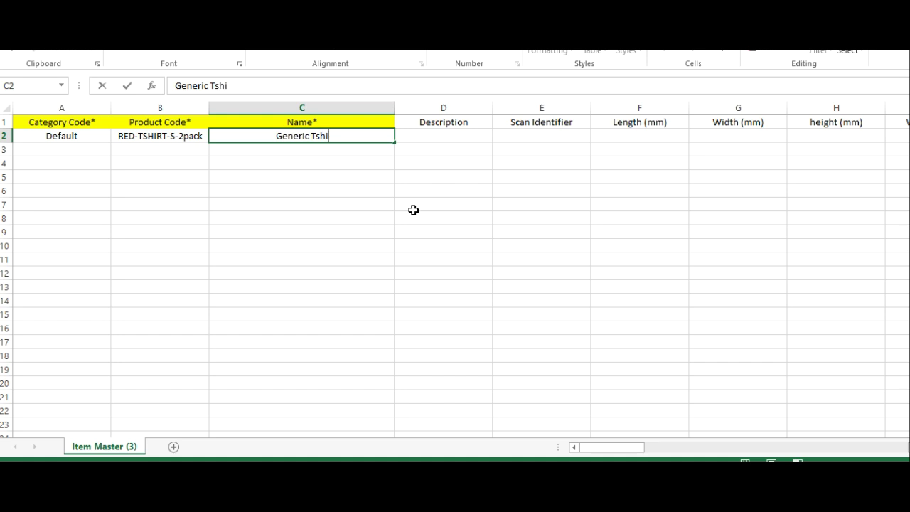
type("rt Red")
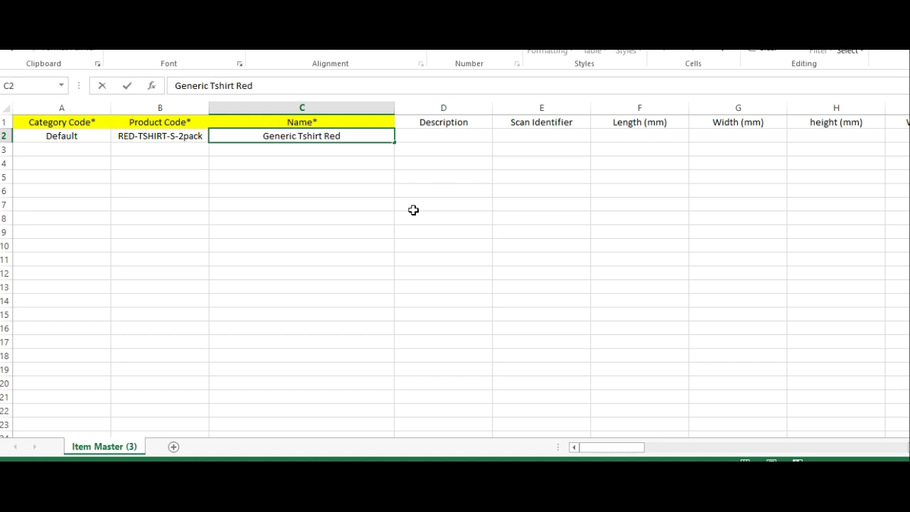
type(" Sm")
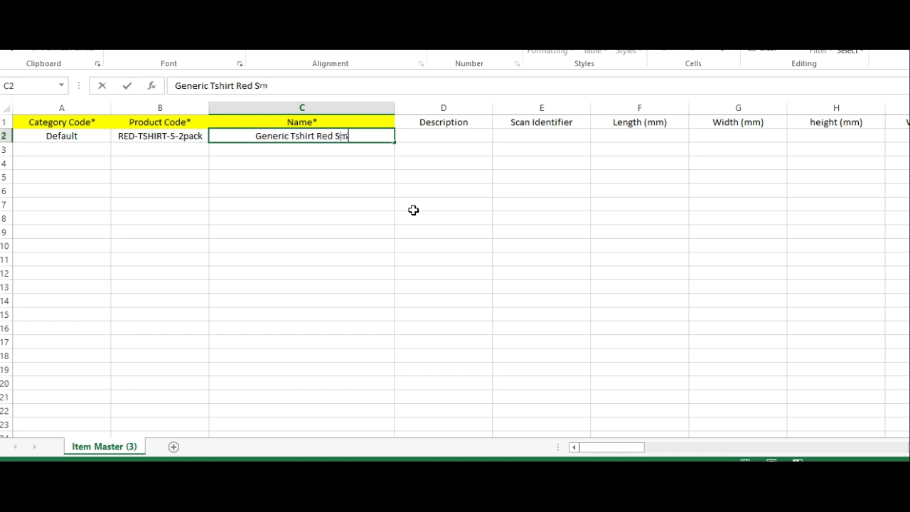
type("al;")
type(" p")
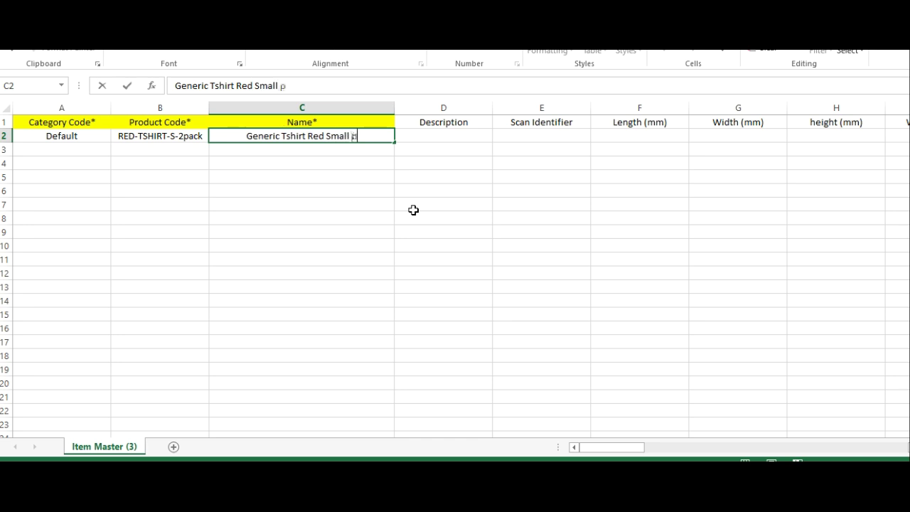
type("ack of 2")
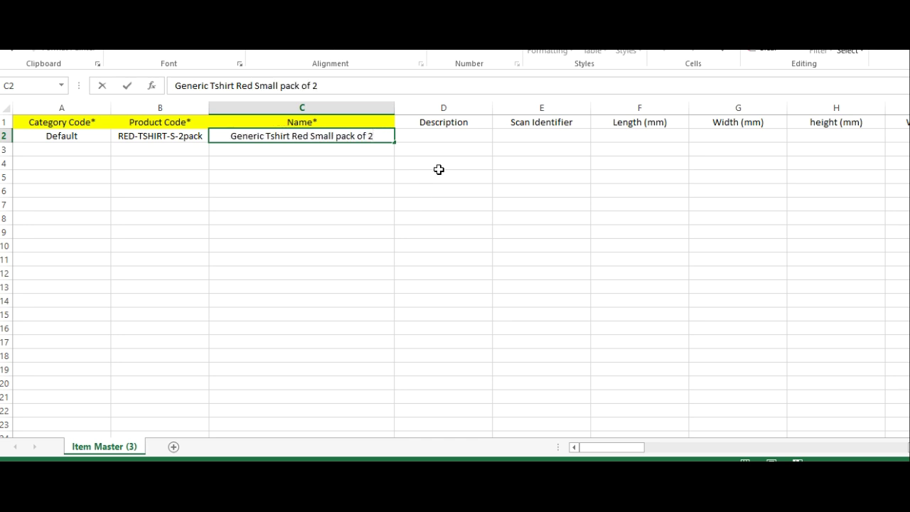
key("Right")
key("Right")
key("Right")
Step: Fill the bundle columns: type BUNDLE, component RED-TSHIRT-S, quantity 2, price 500
key("Right")
Step: Enter GST tax type GST_SERVICE_CHARGE and HSN code 8309 in row 2
key("Left")
key("Left")
key("Left")
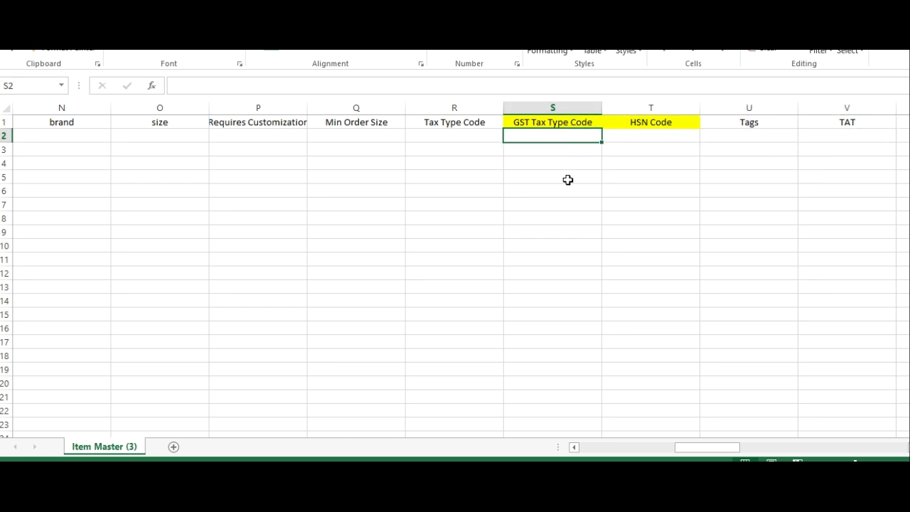
type("GST_SERVICE_CHARGE")
key("Tab")
type("8309")
key("Return")
left_click(790, 136)
key("Right")
key("Right")
key("Right")
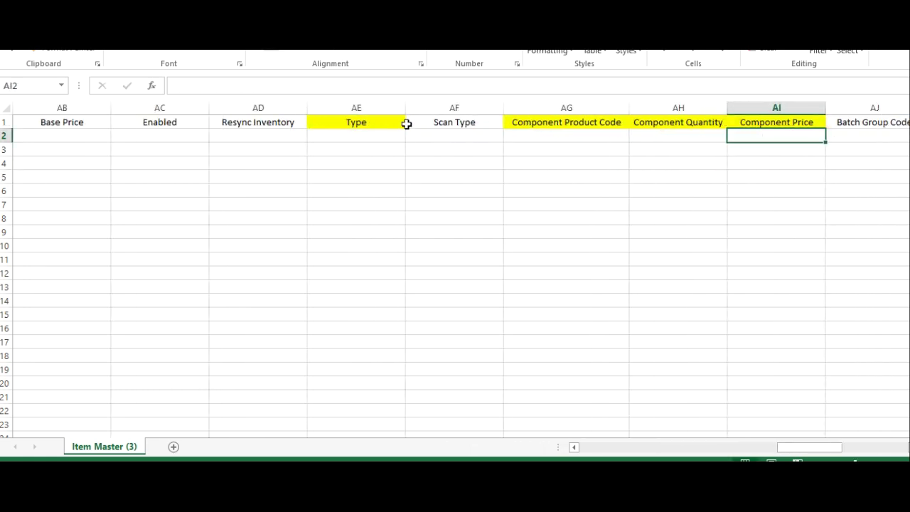
key("Left")
key("Left")
key("Left")
type("B")
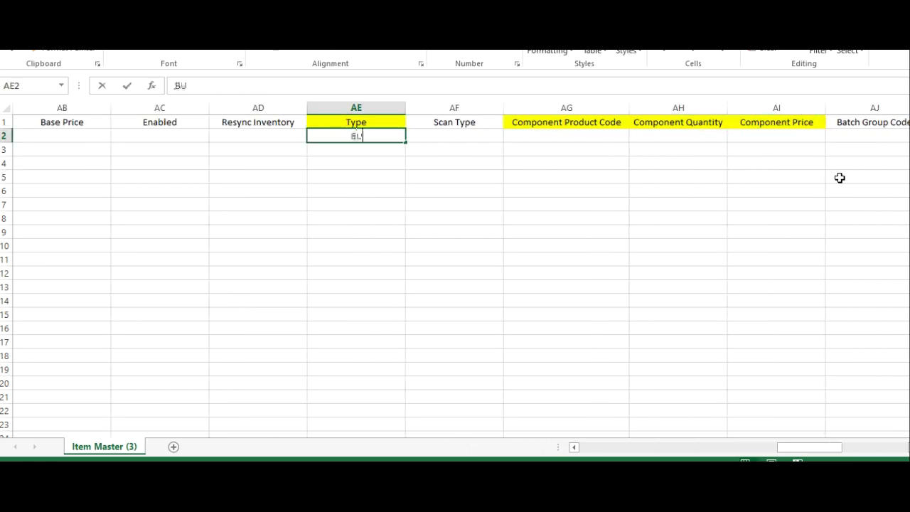
type("UNDLE")
key("Tab")
key("Tab")
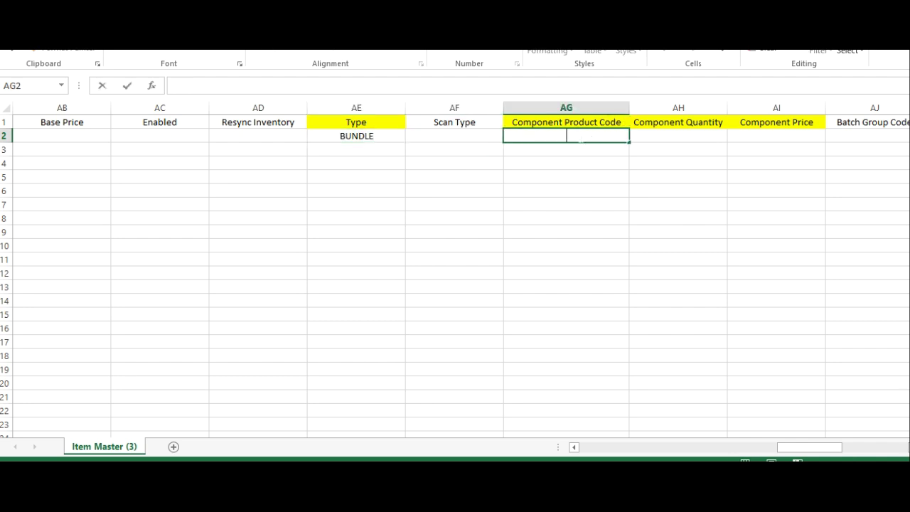
type("RED-TSHIRT-S")
left_click(663, 137)
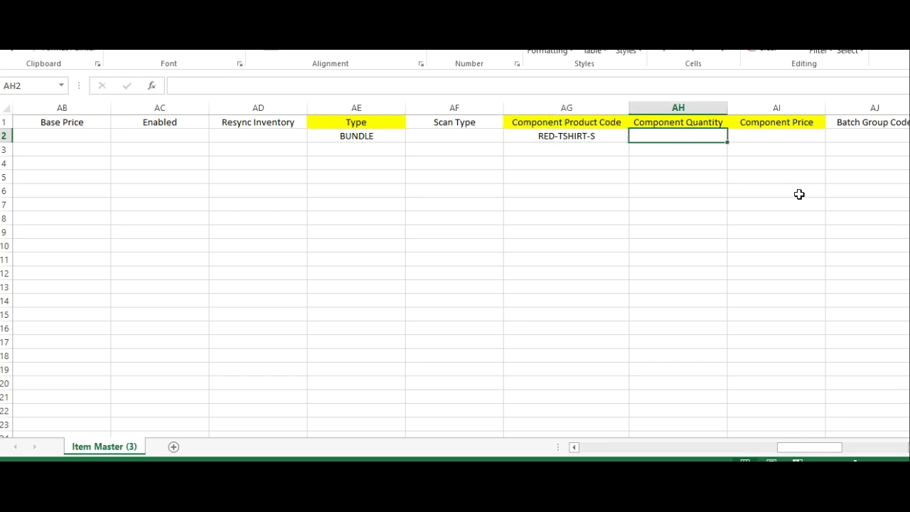
type("2")
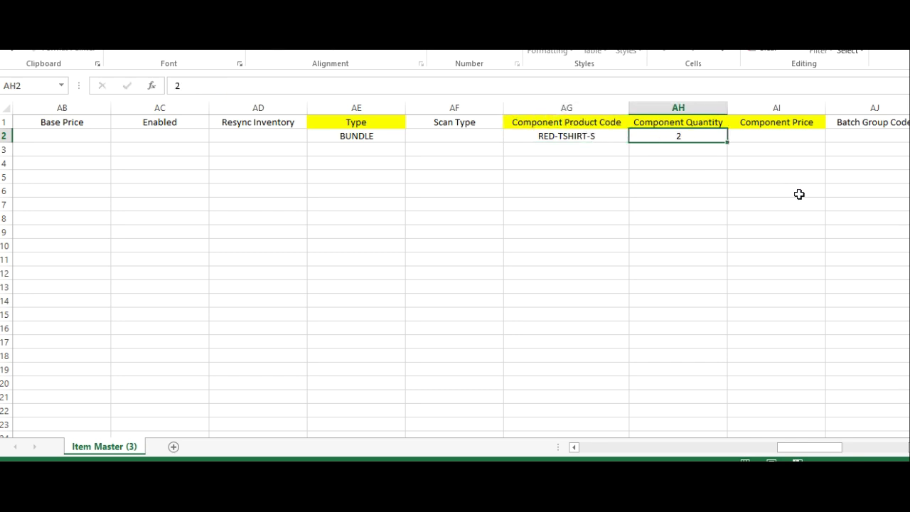
key("Tab")
type("500")
key("Tab")
key("Tab")
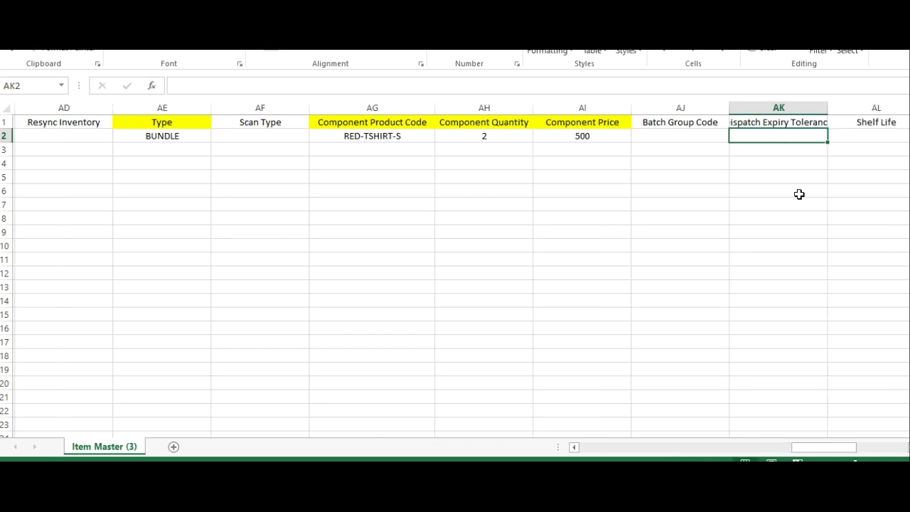
key("Tab")
key("Tab")
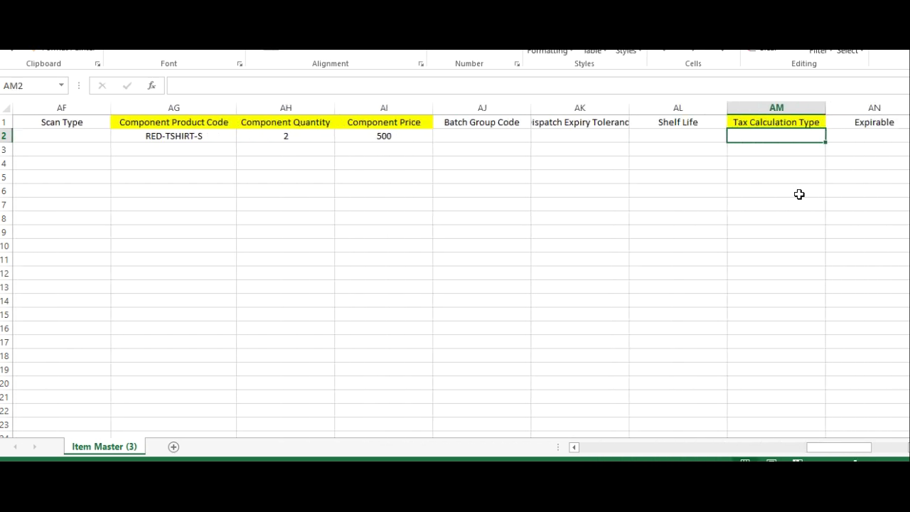
Step: Copy PRICE_OF_BUNDLE_SKU from Uniware into the Tax Calculation Type cell
scroll(381, 284, "down", 10)
left_click_drag(222, 356, 318, 356)
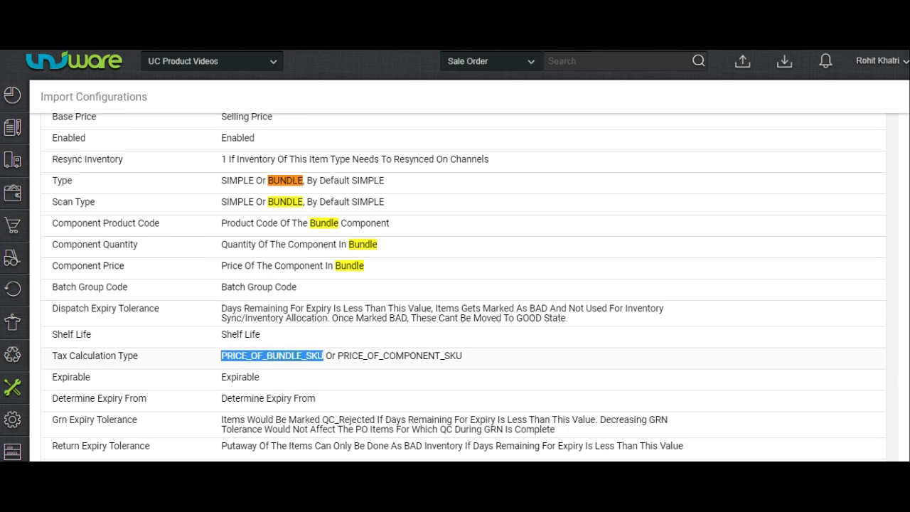
right_click(321, 356)
left_click(335, 369)
key("alt+Tab")
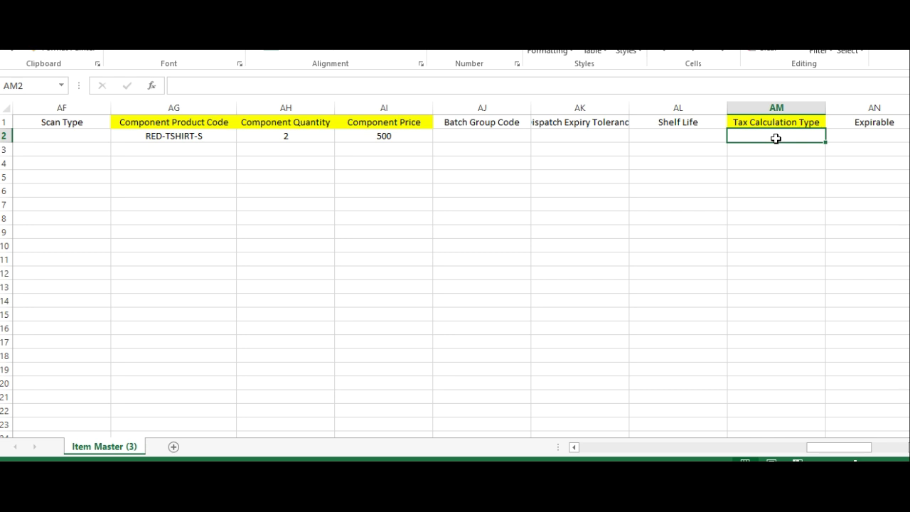
key("ctrl+v")
left_click(693, 249)
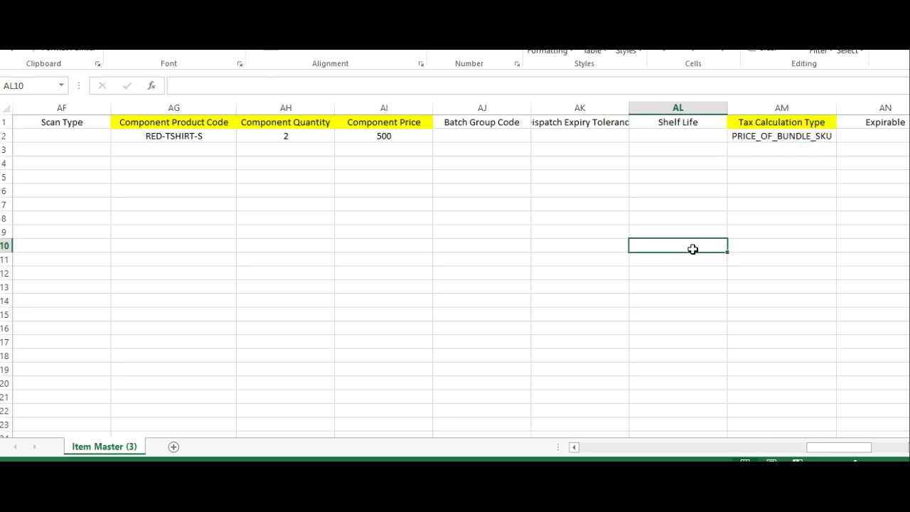
Step: Save the sheet in CSV format and close Excel
key("ctrl+Home")
key("ctrl+s")
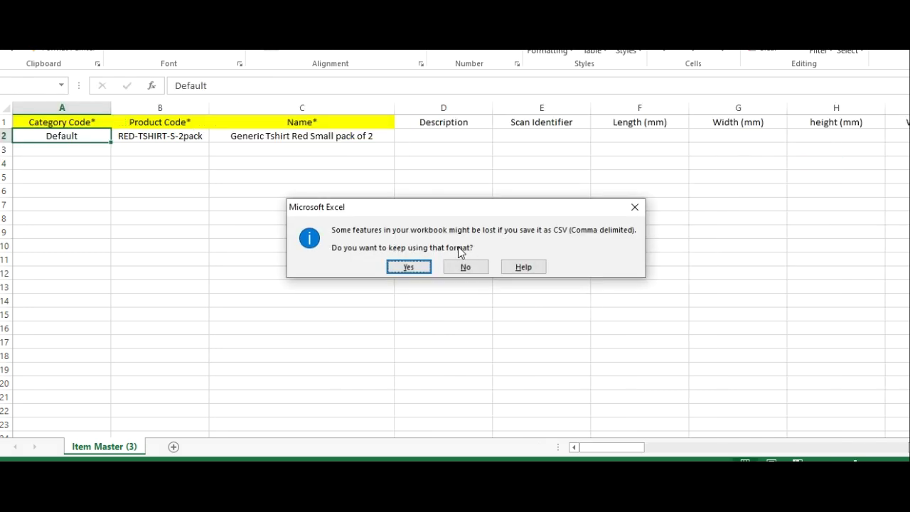
left_click(416, 270)
key("ctrl+w")
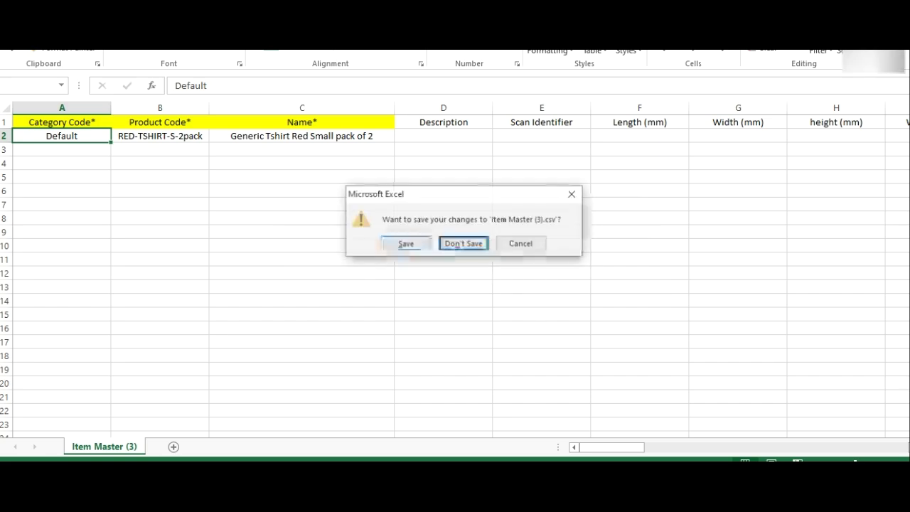
left_click(405, 243)
scroll(487, 326, "up", 10)
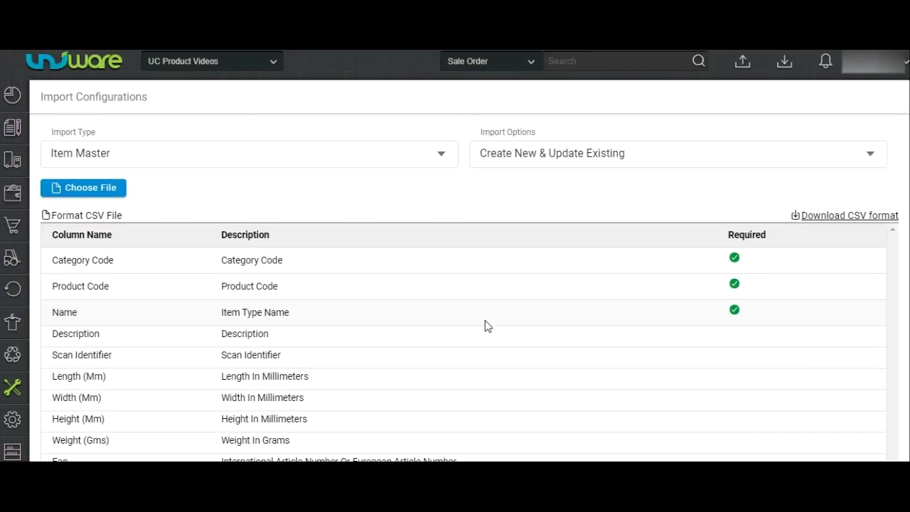
Step: Upload Item Master (3).csv as an import and confirm it shows as completed in recent imports
left_click(114, 192)
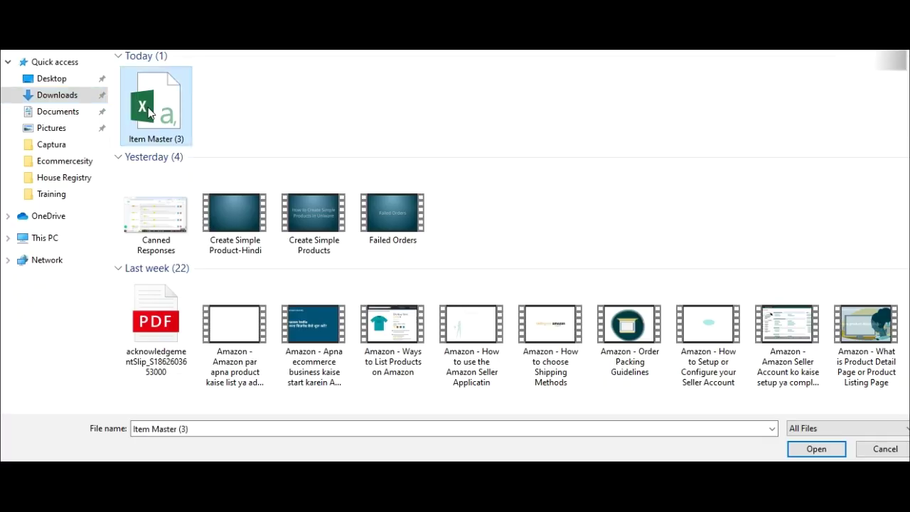
double_click(153, 103)
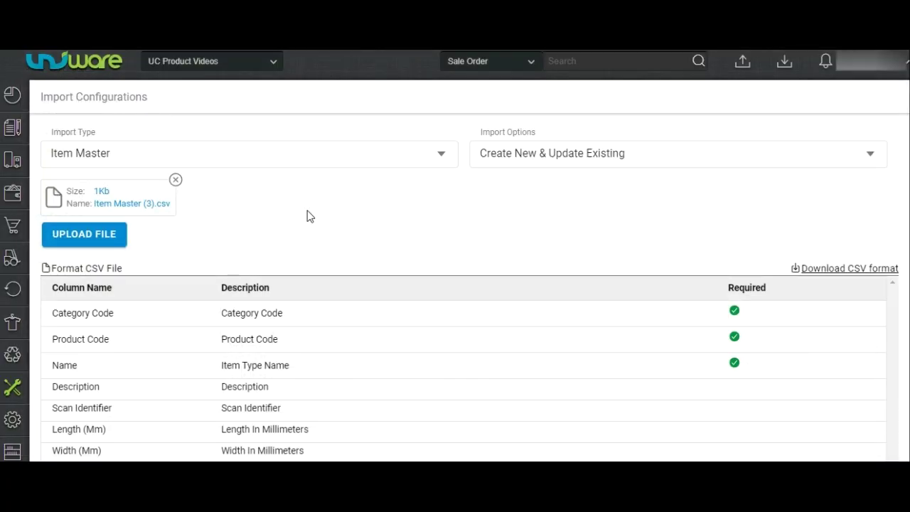
left_click(122, 243)
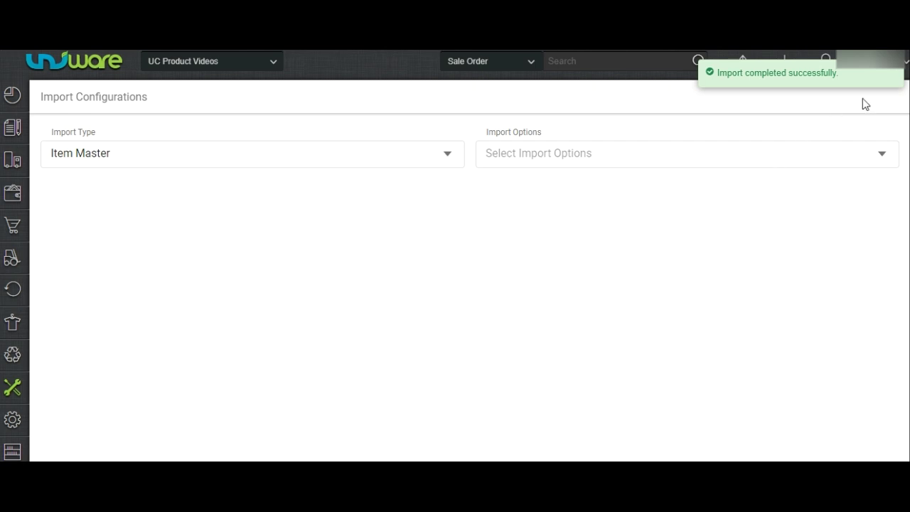
mouse_move(800, 73)
left_click(893, 74)
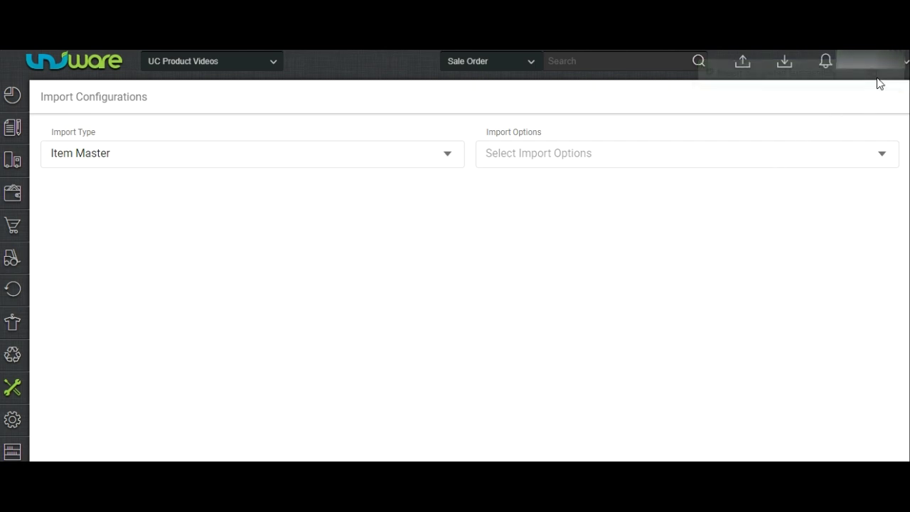
left_click(743, 64)
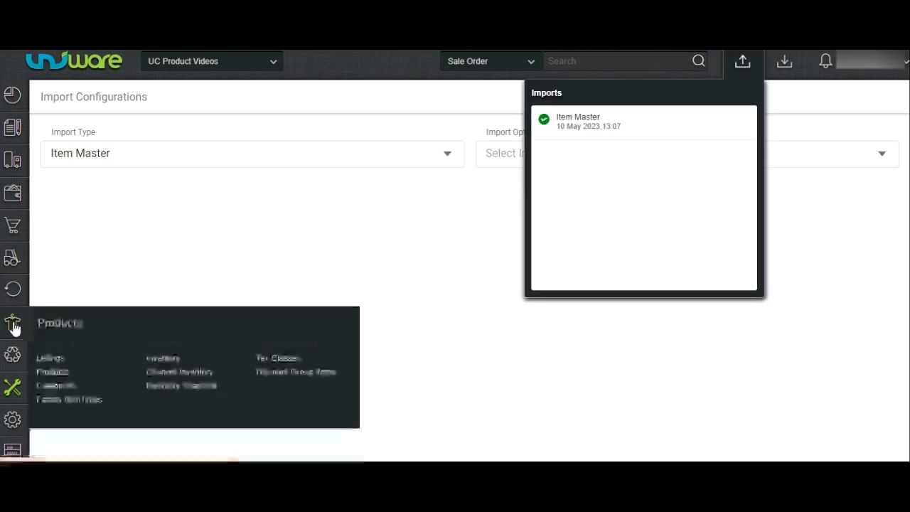
Step: Filter Products by SKU code 'red-tshirt' and confirm RED-TSHIRT-S-2pack has type BUNDLE
left_click(56, 371)
left_click(743, 62)
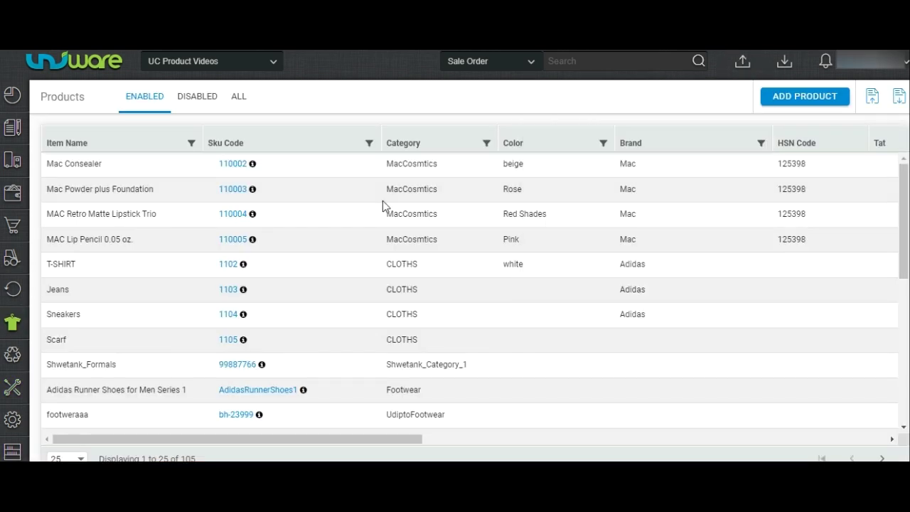
left_click(369, 143)
type("red-tshirt")
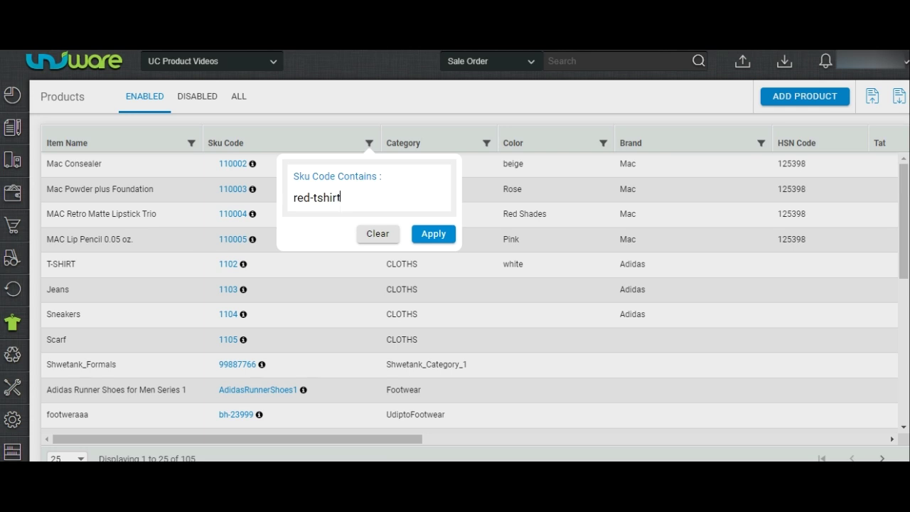
key("Return")
left_click_drag(217, 246, 286, 241)
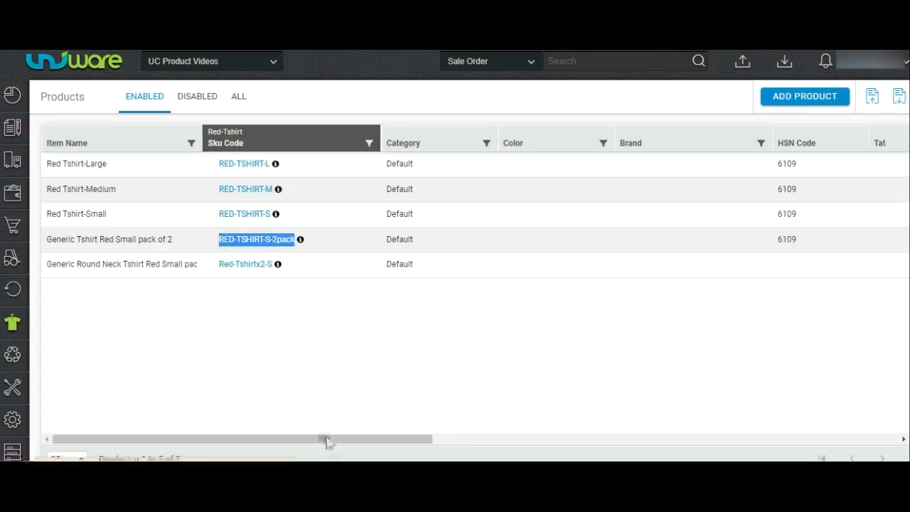
left_click_drag(328, 439, 889, 426)
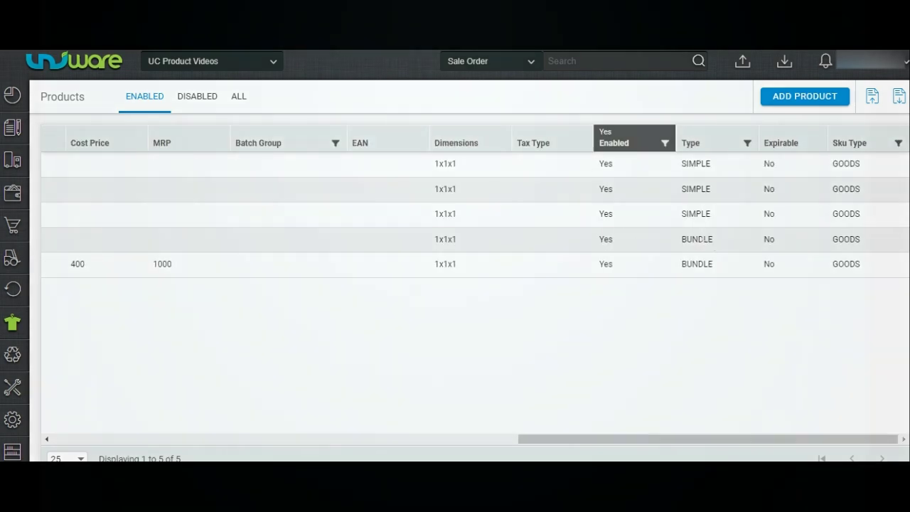